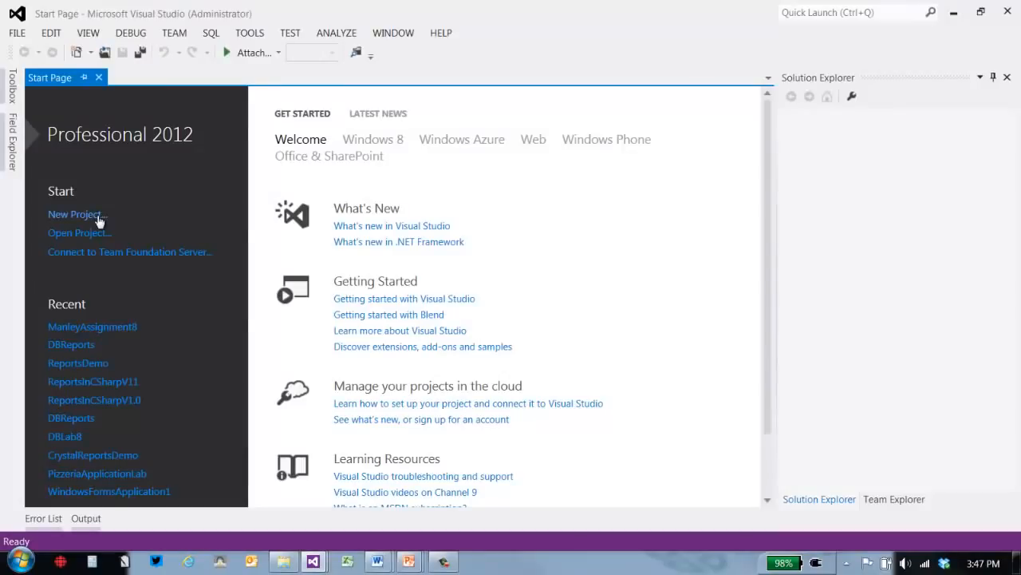
# - Create a Visual C# Windows Forms Application project named CrystalReportsDemo and enlarge its blank form
pyautogui.click(98, 217)
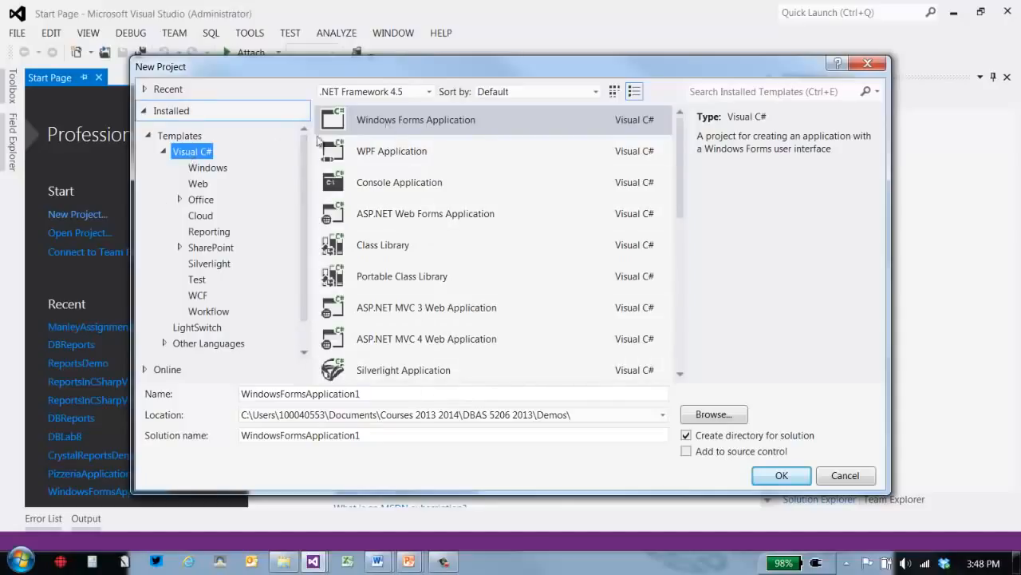
pyautogui.doubleClick(440, 391)
pyautogui.write('Crys')
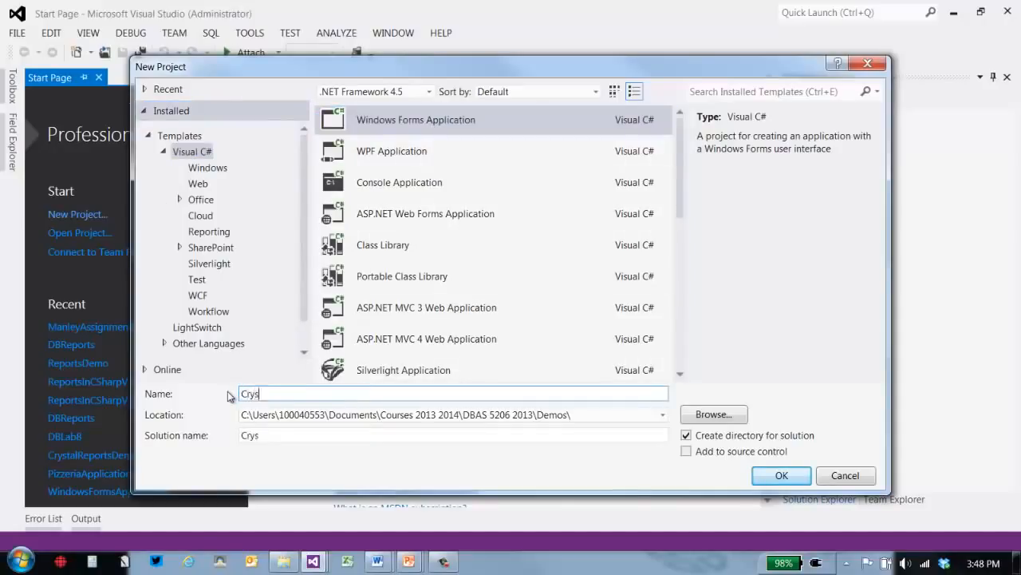
pyautogui.write('talReportsDemo')
pyautogui.click(781, 474)
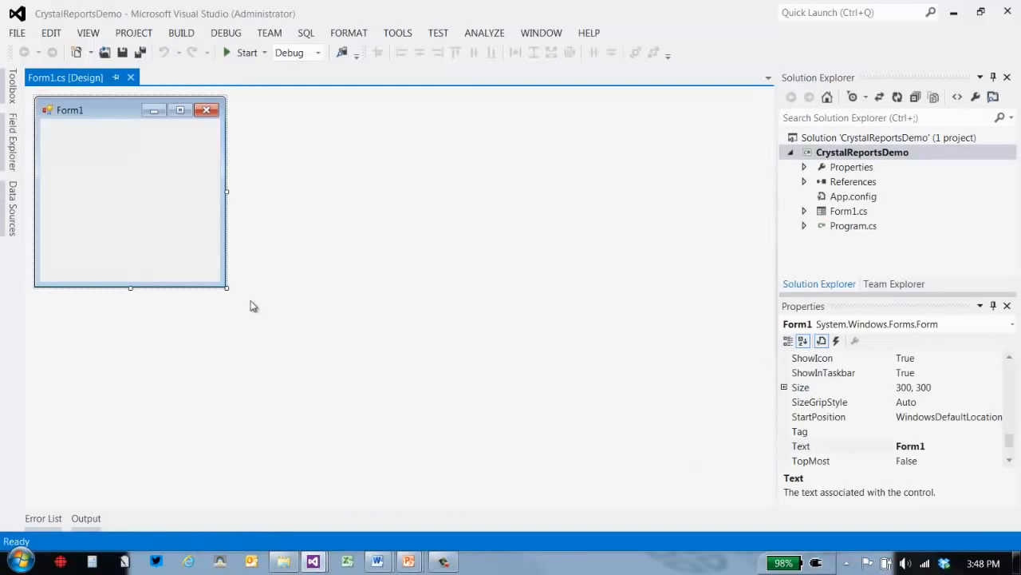
pyautogui.moveTo(227, 287); pyautogui.dragTo(572, 392)
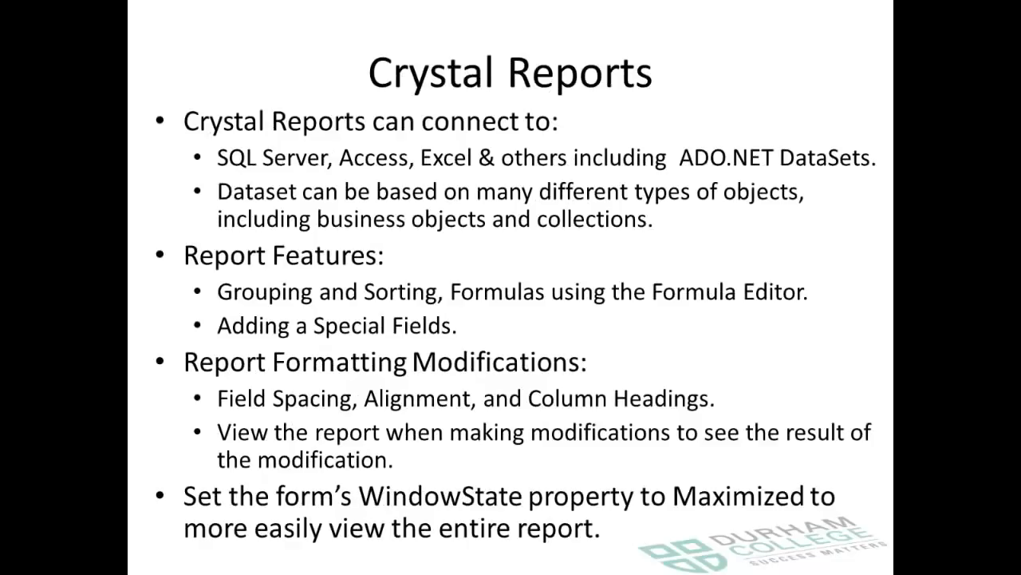
pyautogui.press('Left')
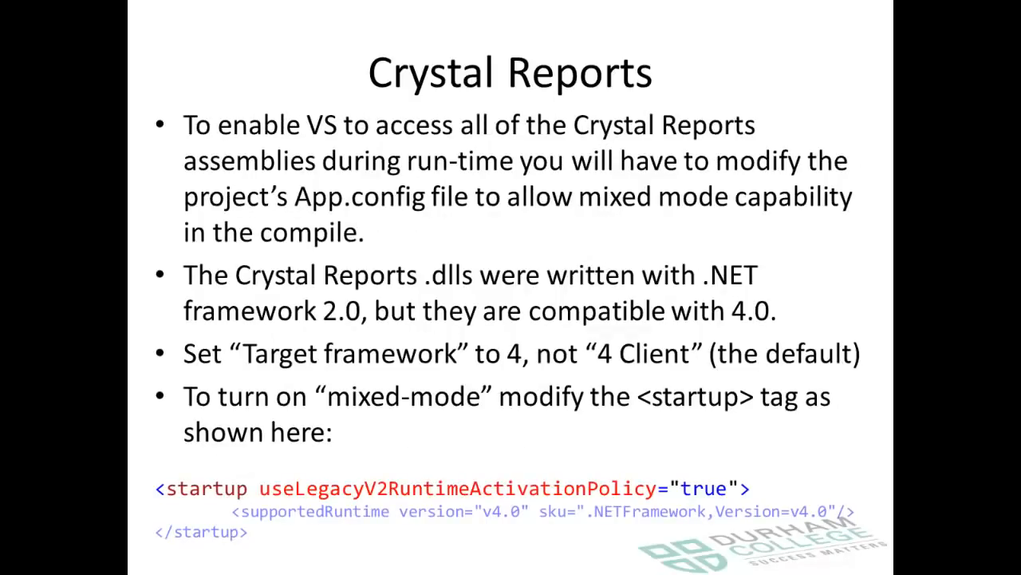
pyautogui.press('Left')
pyautogui.press('Left')
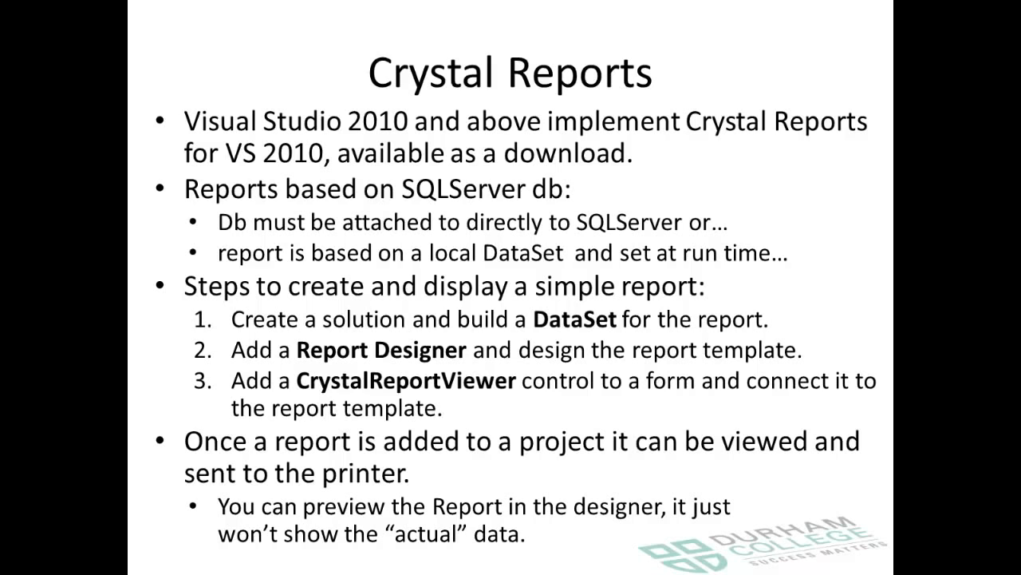
pyautogui.press('Right')
pyautogui.press('Right')
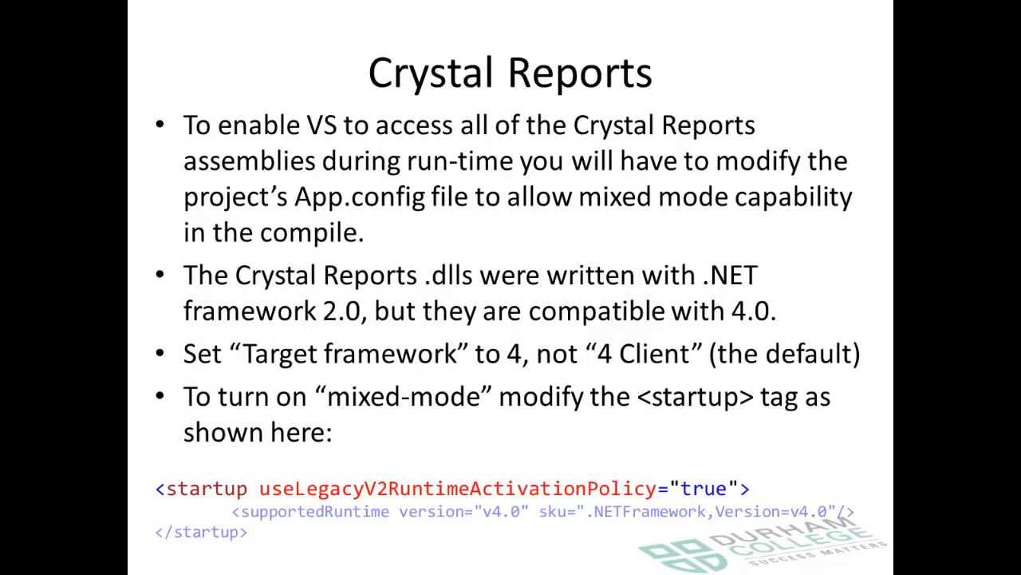
pyautogui.press('Right')
pyautogui.press('Right')
pyautogui.moveTo(1020, 213); pyautogui.dragTo(447, 8)
# - Enlarge the form to about 925 x 548 and rename its file CustomerInvoicesForm.cs, also renaming all references to Form1
pyautogui.moveTo(572, 391); pyautogui.dragTo(626, 446)
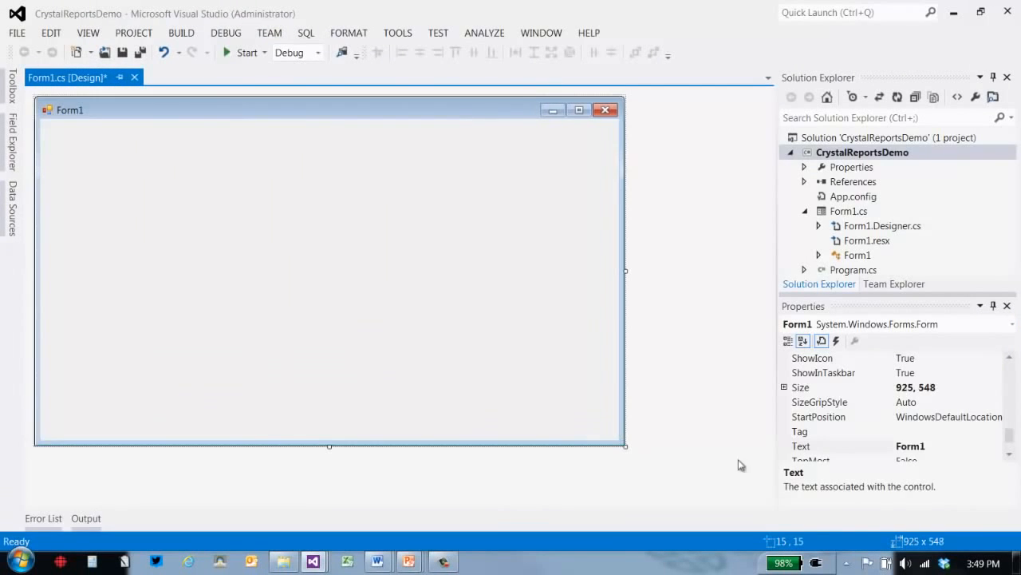
pyautogui.click(850, 212)
pyautogui.click(865, 210)
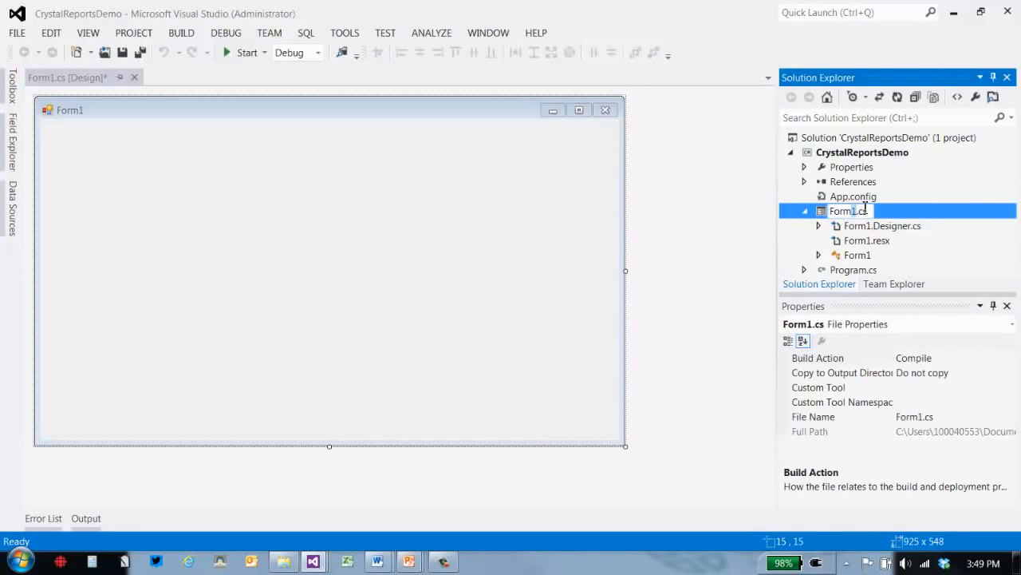
pyautogui.write('CustomerInvoices')
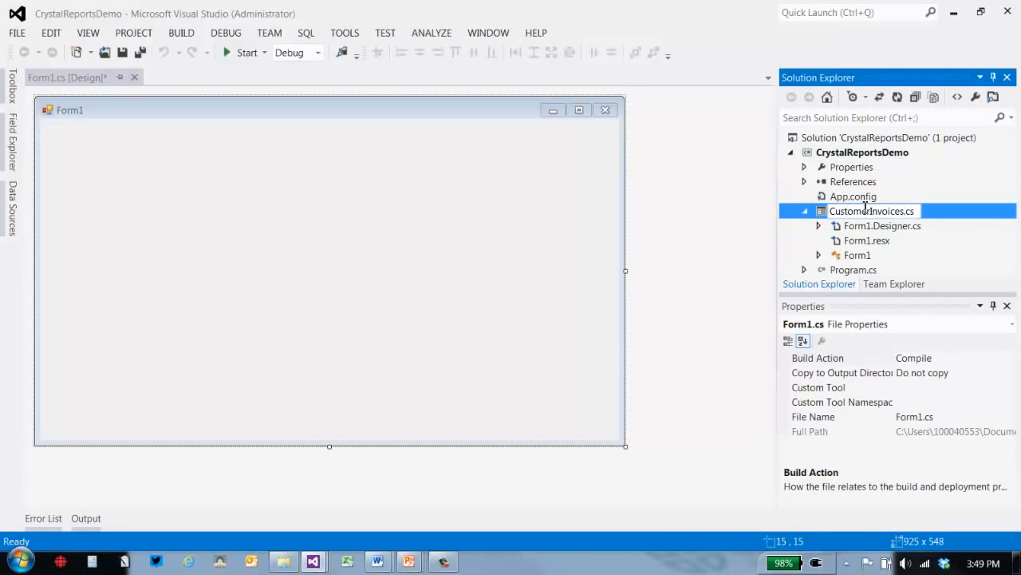
pyautogui.write('Form')
pyautogui.press('Return')
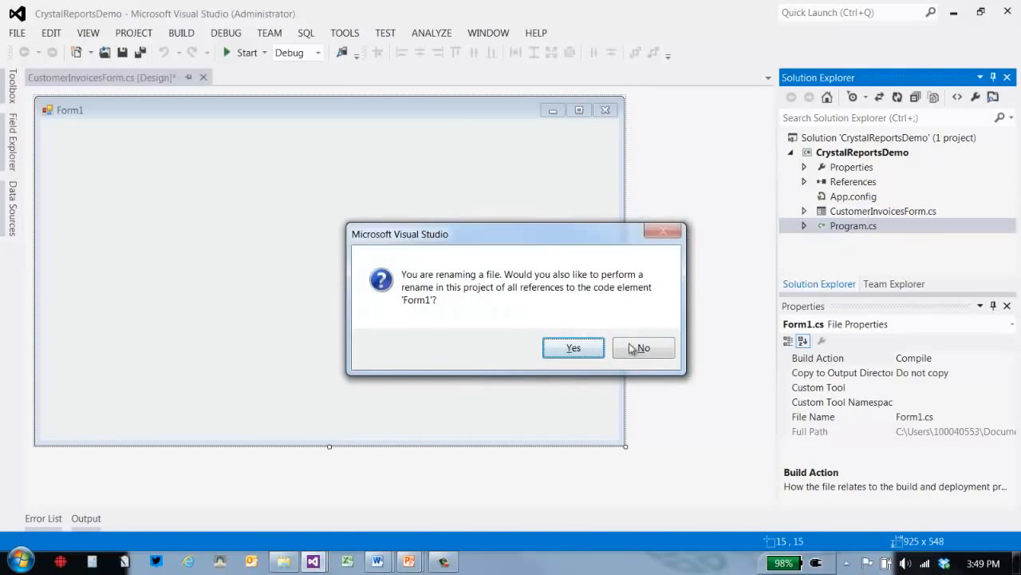
pyautogui.click(582, 349)
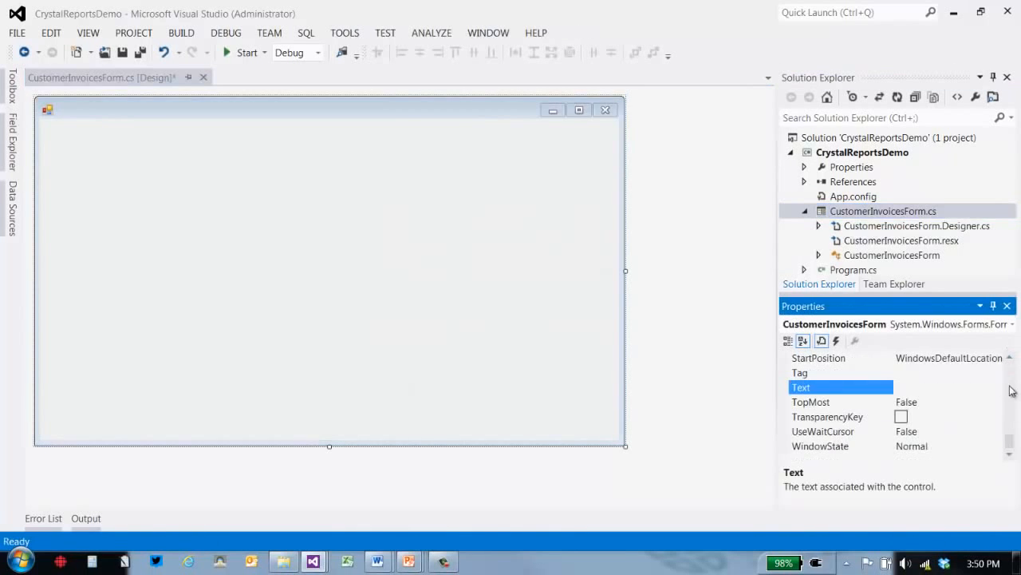
# - Set the form's Text property to "Customer Invoices" and its Name to frmCustomerInvoices
pyautogui.click(935, 391)
pyautogui.write('Customer Invoices')
pyautogui.moveTo(1010, 441); pyautogui.dragTo(1010, 366)
pyautogui.click(950, 387)
pyautogui.write('frmCustomerInvoices')
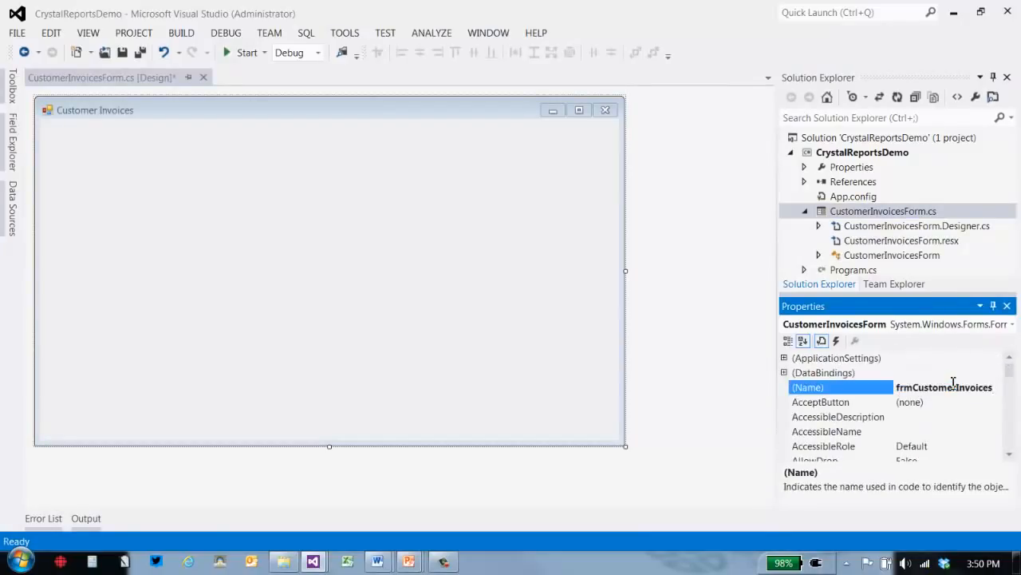
pyautogui.click(477, 118)
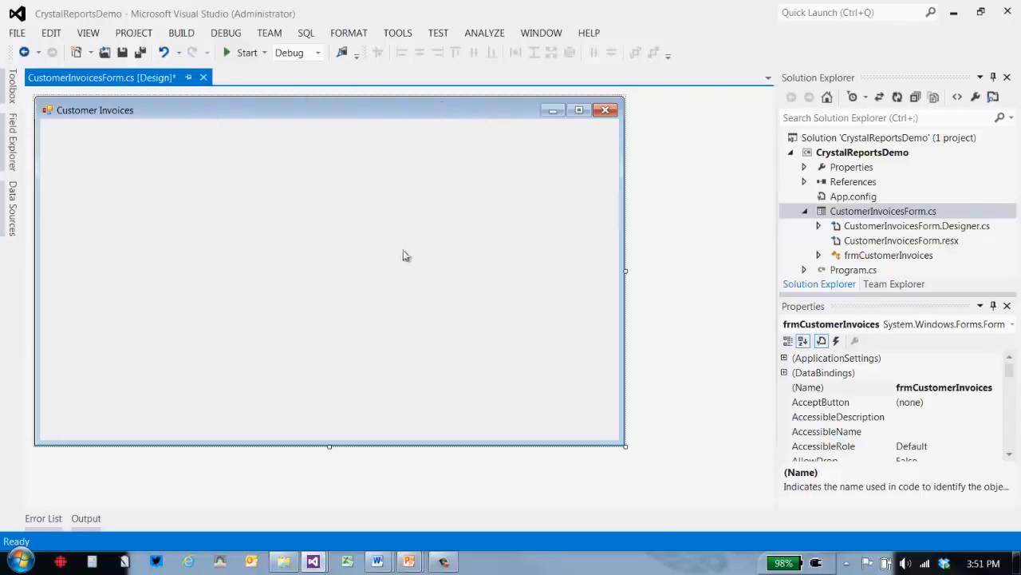
# - Set the form's WindowState property to Maximized and save all project files
pyautogui.moveTo(1009, 369); pyautogui.dragTo(1012, 455)
pyautogui.click(957, 447)
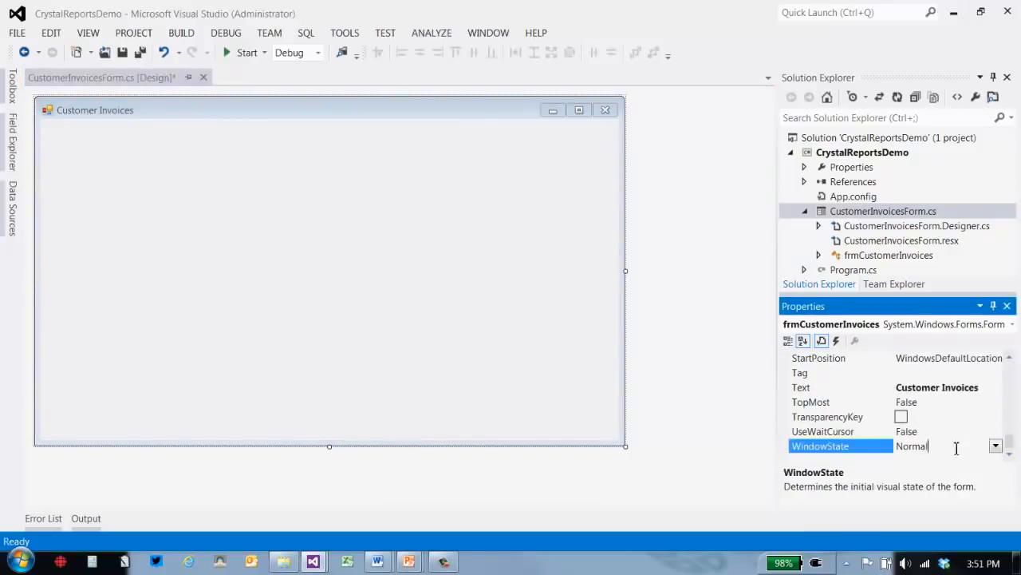
pyautogui.doubleClick(953, 449)
pyautogui.doubleClick(953, 448)
pyautogui.click(139, 52)
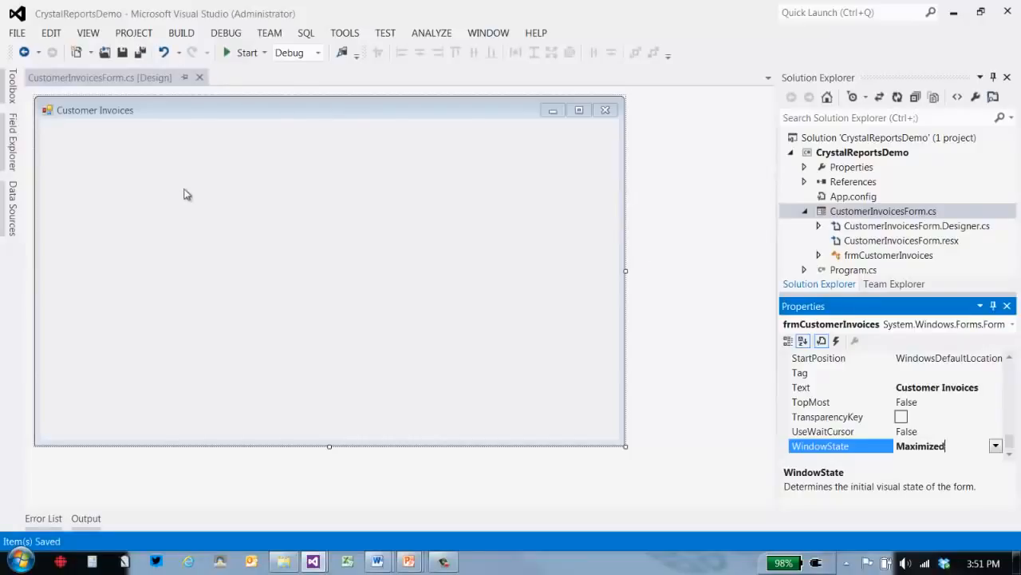
pyautogui.click(88, 178)
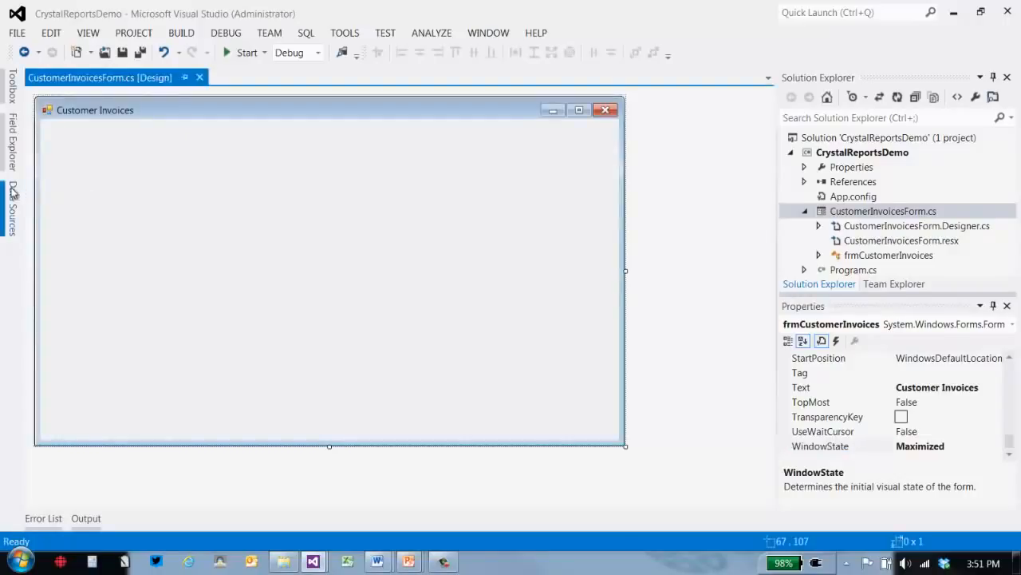
# - Start a new data source for the project, using the Database type and the Dataset model
pyautogui.click(12, 206)
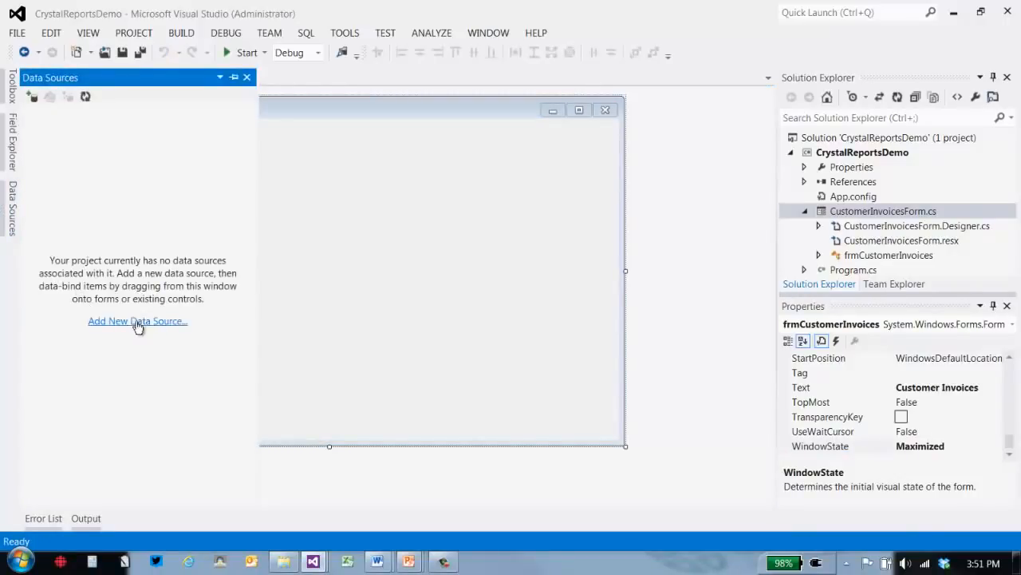
pyautogui.click(159, 321)
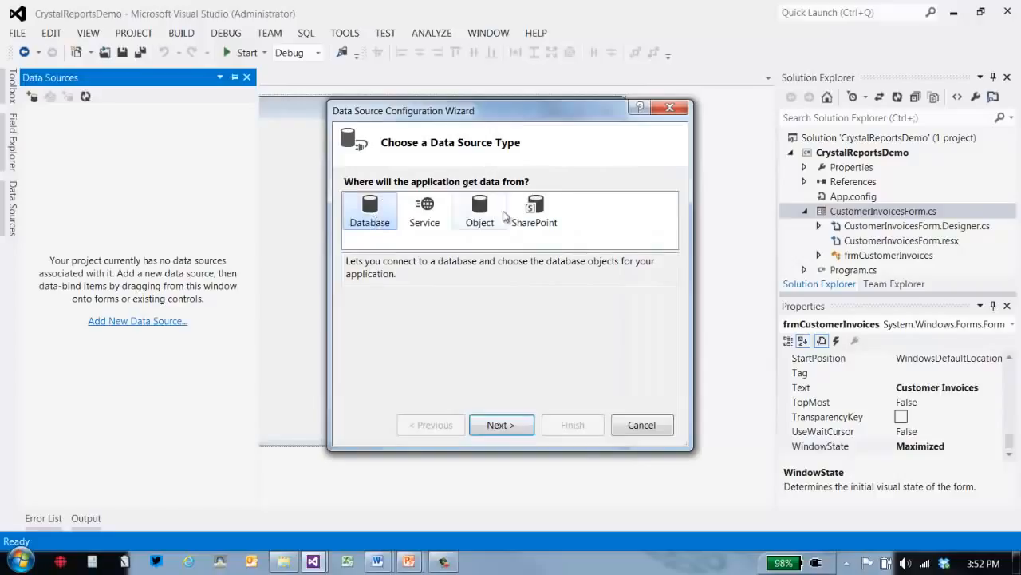
pyautogui.click(520, 430)
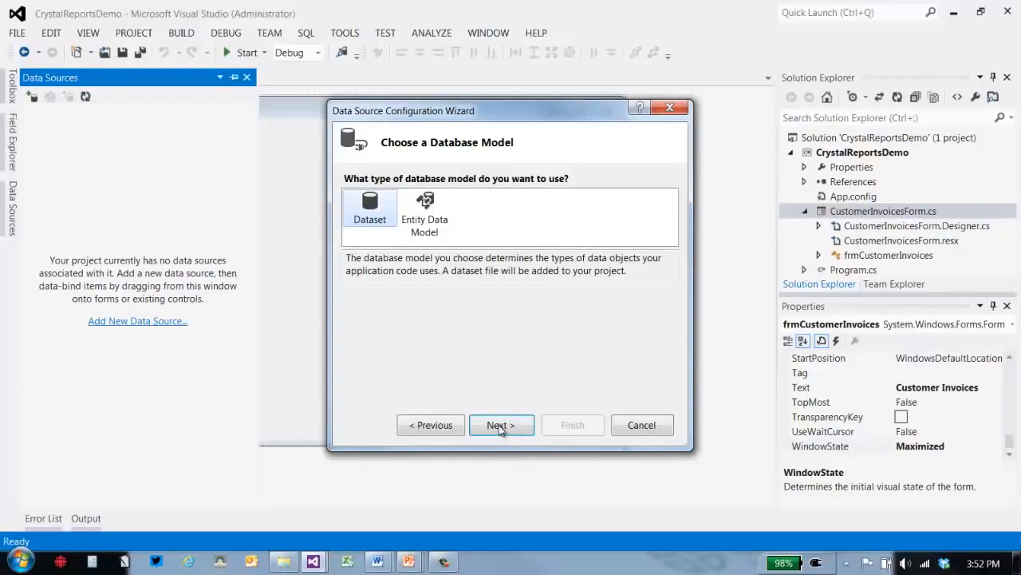
pyautogui.click(498, 424)
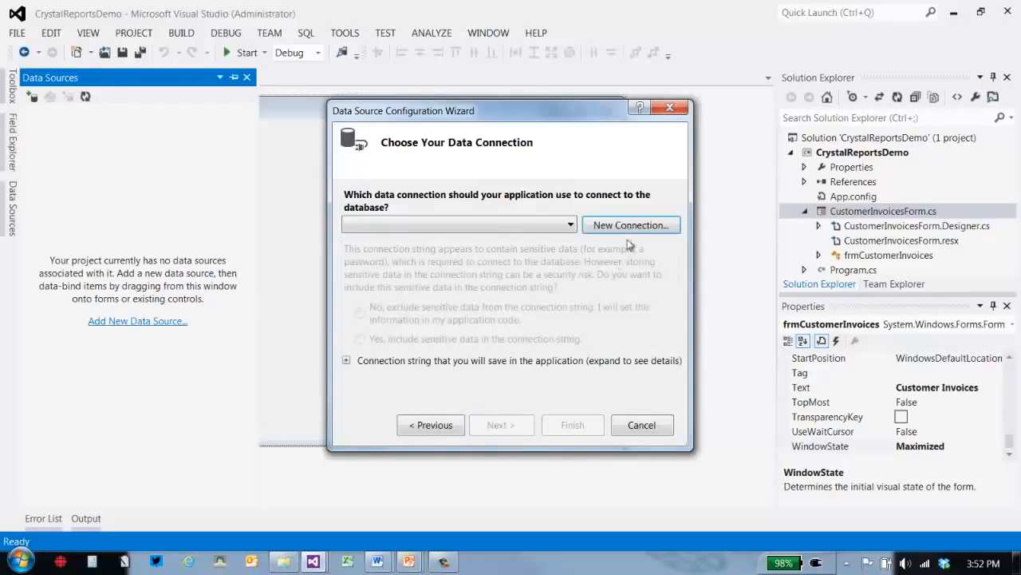
# - Start a new connection to a Microsoft SQL Server Database File with the .NET Framework Data Provider for SQL Server
pyautogui.click(636, 226)
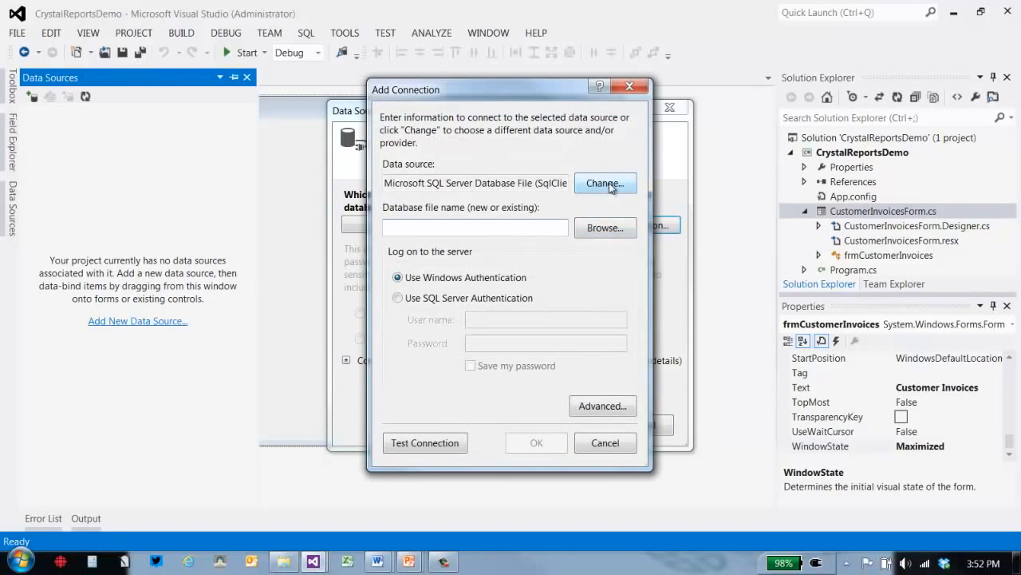
pyautogui.click(608, 184)
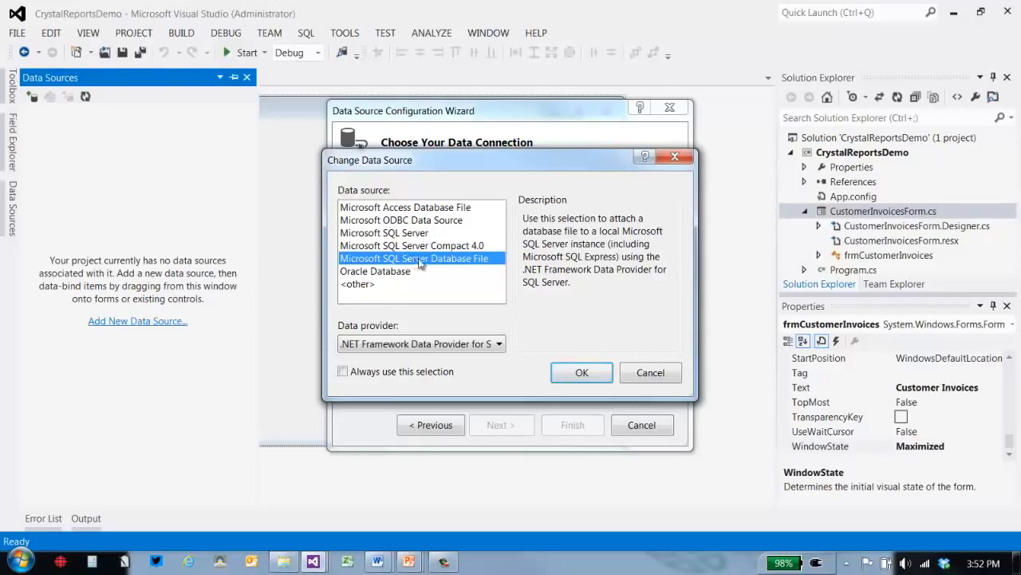
pyautogui.click(498, 344)
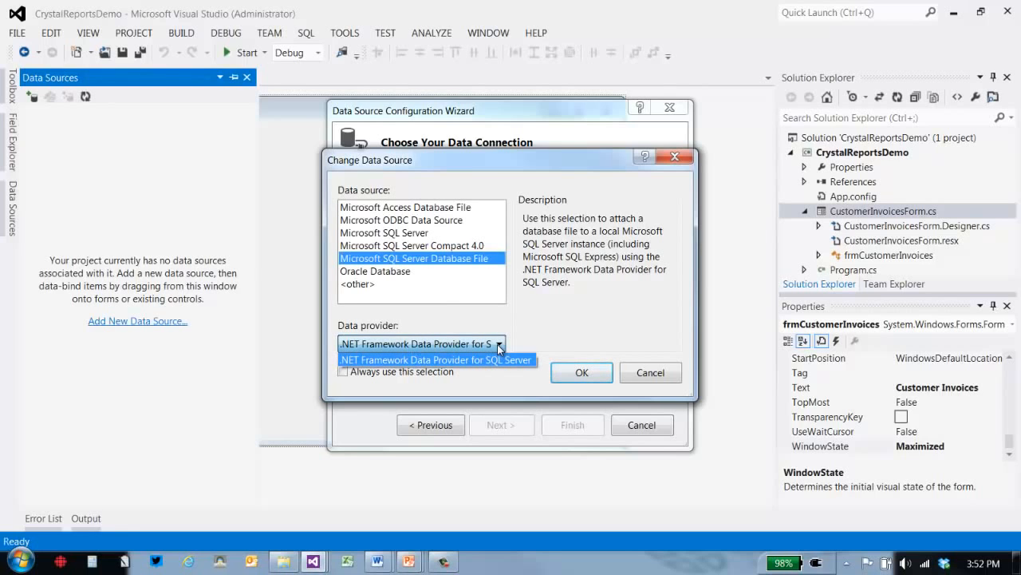
pyautogui.click(487, 360)
pyautogui.click(583, 376)
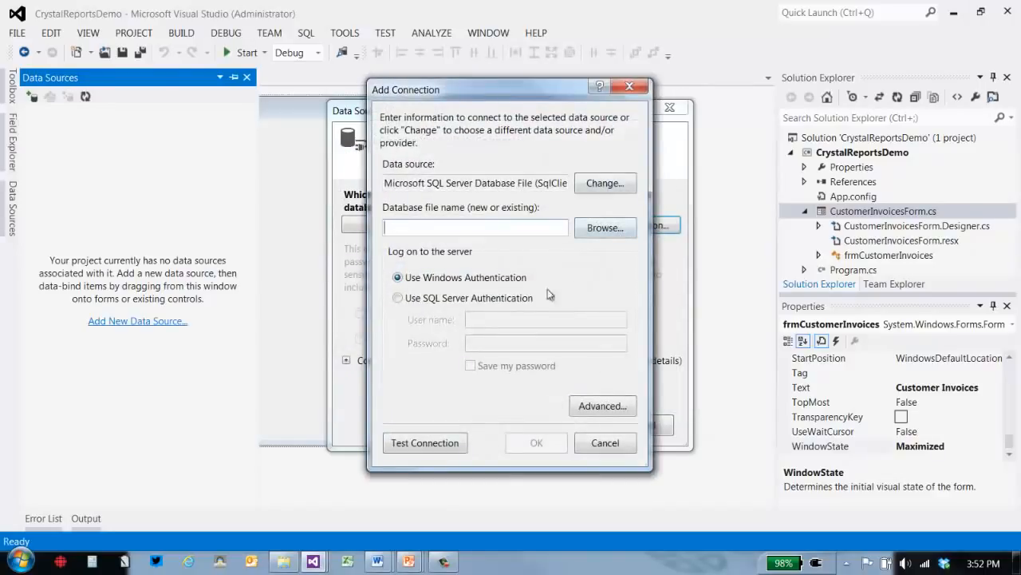
# - Select MMABooks.mdf from the ReportsInCSharpV11 project folder under Demos as the database file, and test and accept the connection
pyautogui.click(614, 229)
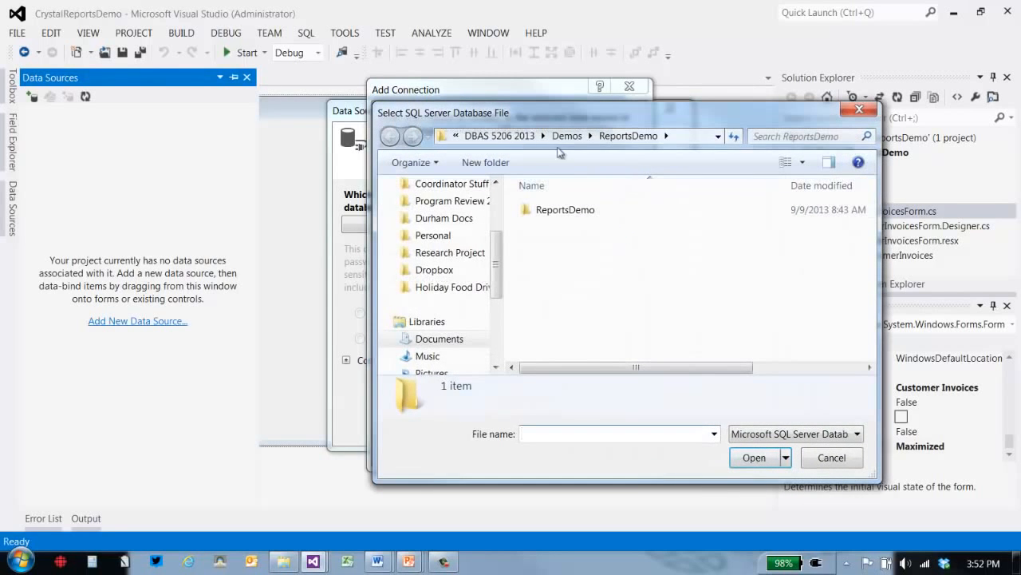
pyautogui.click(568, 136)
pyautogui.doubleClick(648, 237)
pyautogui.doubleClick(631, 211)
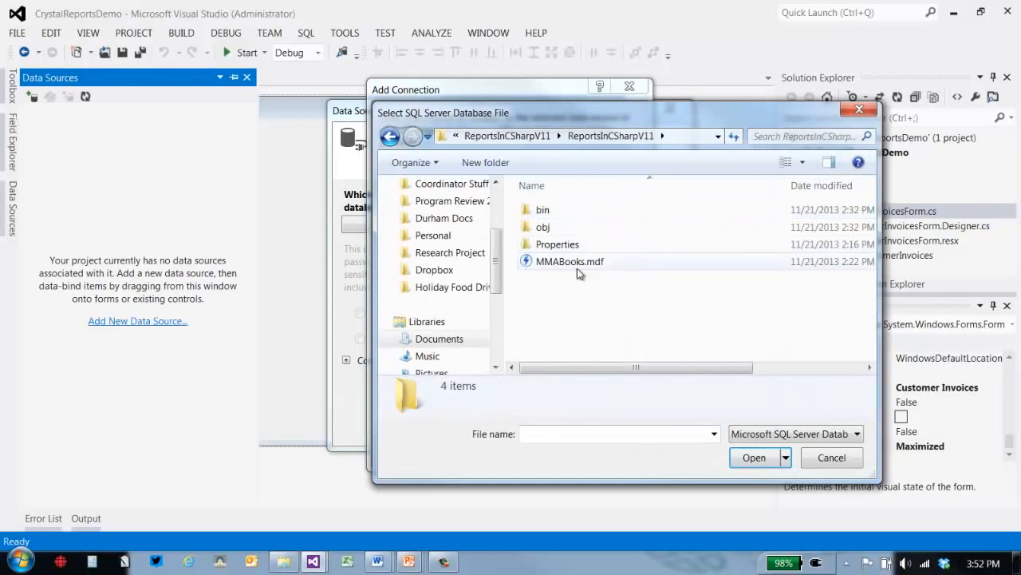
pyautogui.doubleClick(577, 268)
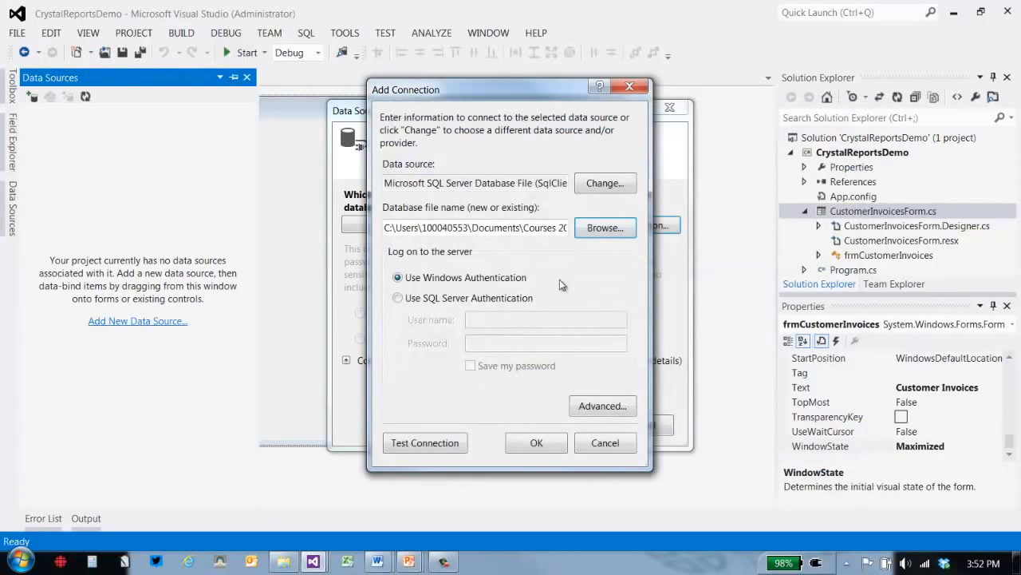
pyautogui.click(437, 445)
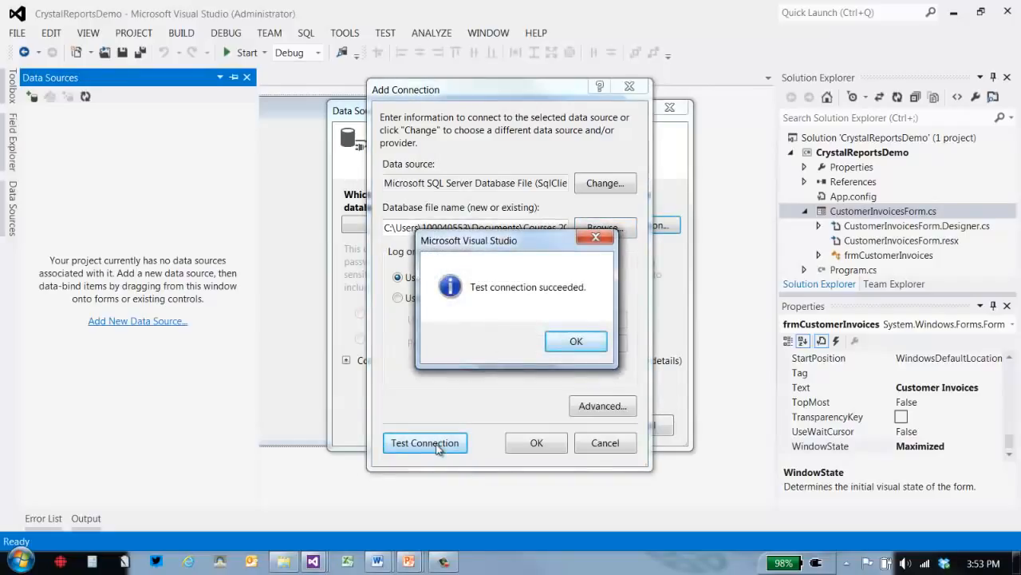
pyautogui.click(576, 341)
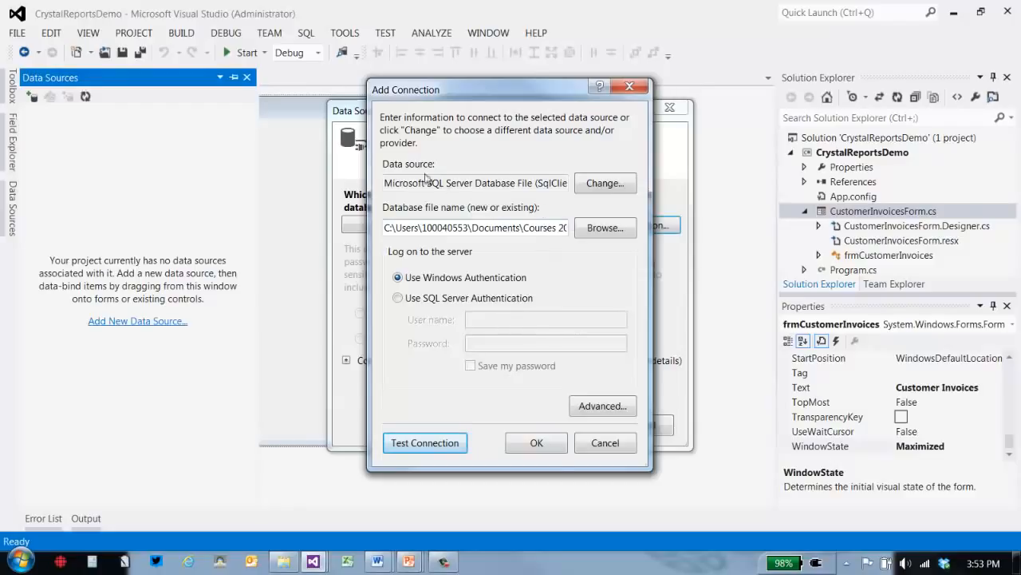
pyautogui.click(537, 443)
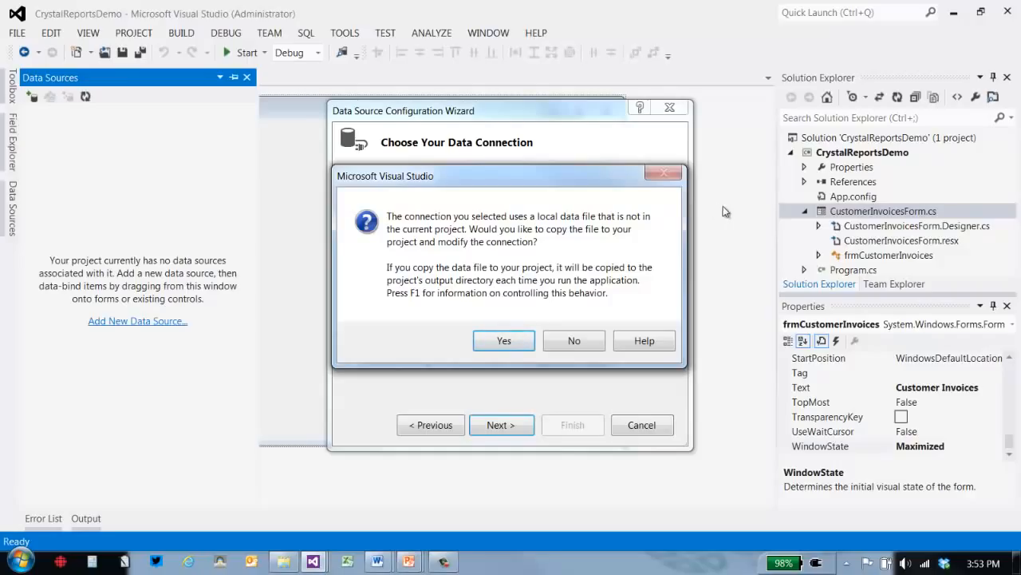
# - Copy the database file into the project and save the connection string as MMABooksConnectionString
pyautogui.click(505, 341)
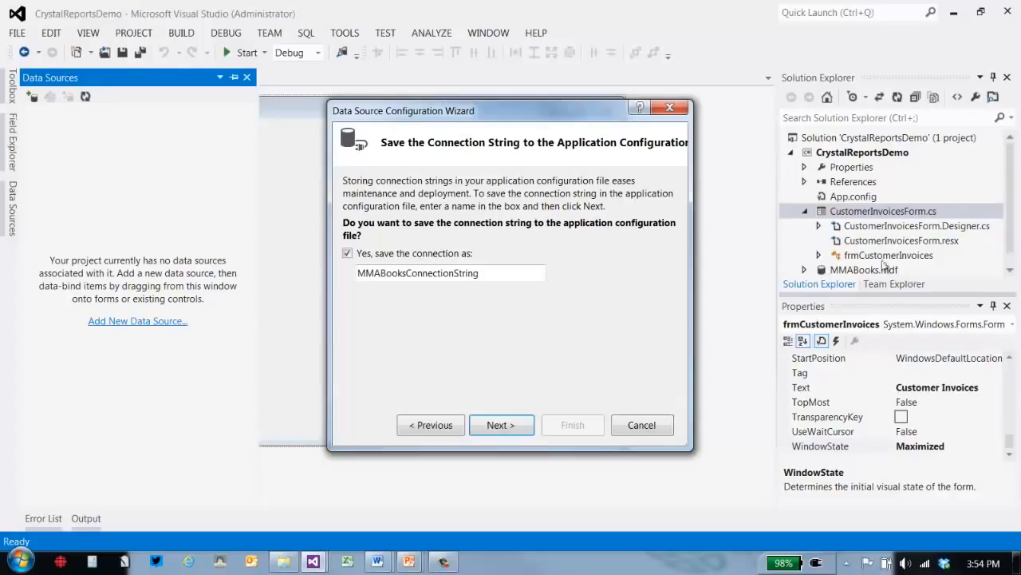
pyautogui.click(514, 427)
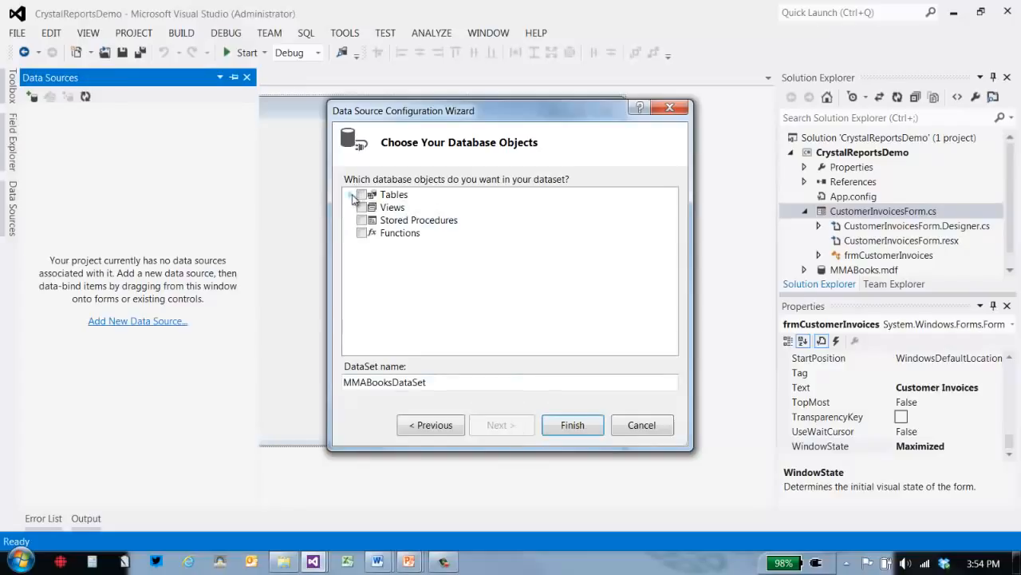
# - Include the whole Customers and Invoices tables in MMABooksDataSet and finish creating the data source
pyautogui.click(351, 195)
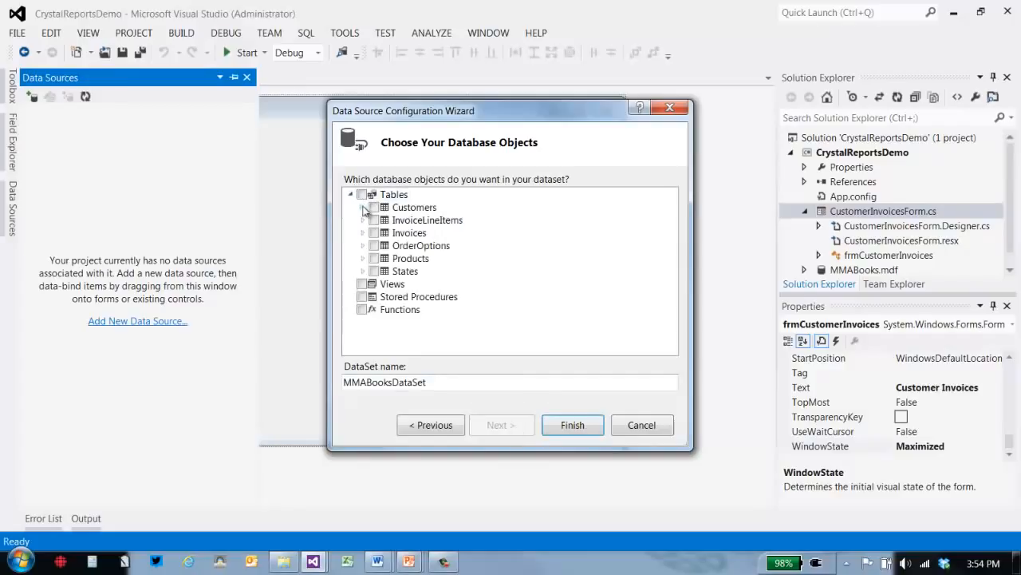
pyautogui.click(364, 208)
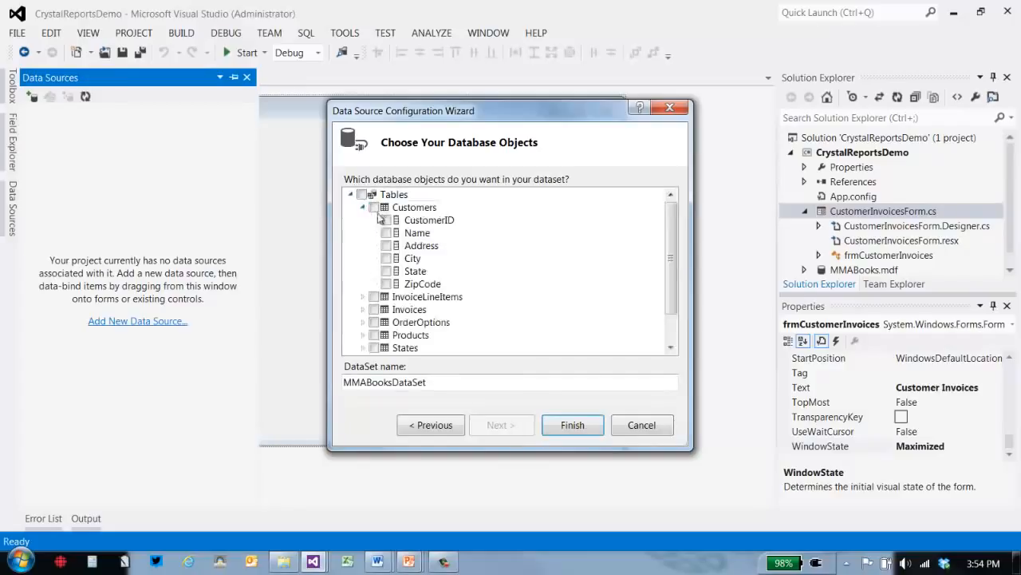
pyautogui.click(363, 310)
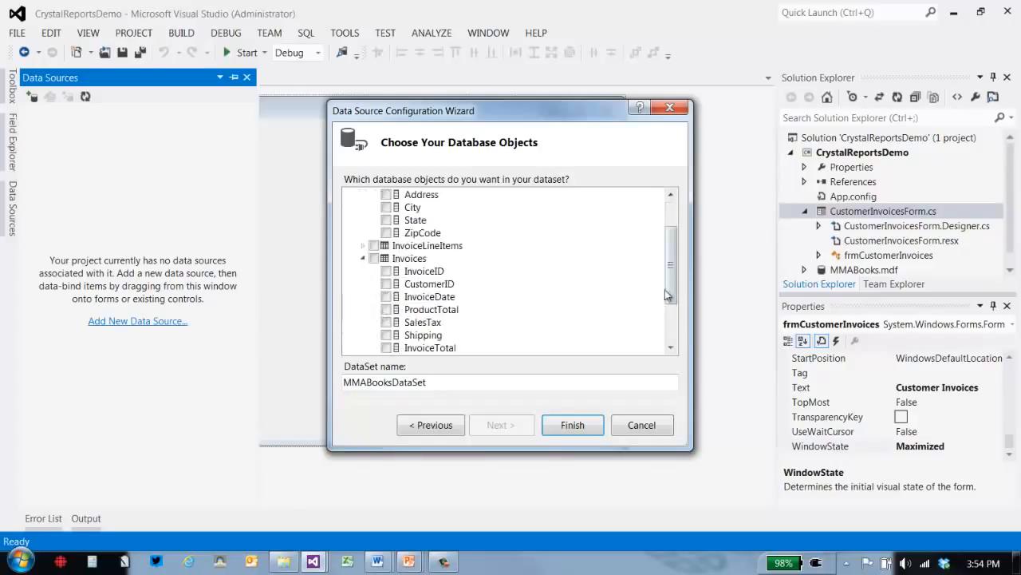
pyautogui.moveTo(667, 287); pyautogui.dragTo(579, 292)
pyautogui.click(373, 207)
pyautogui.click(374, 261)
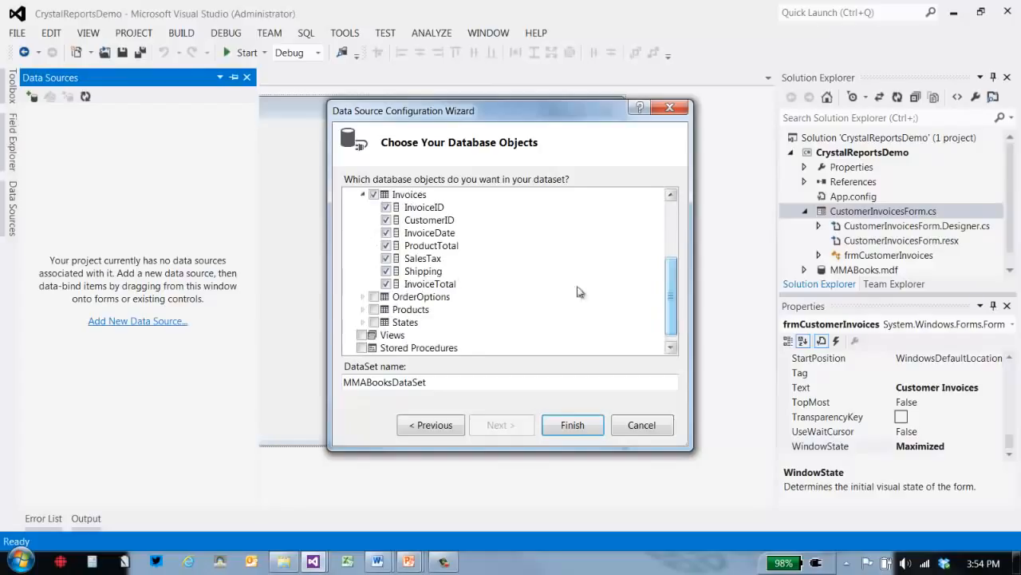
pyautogui.click(580, 432)
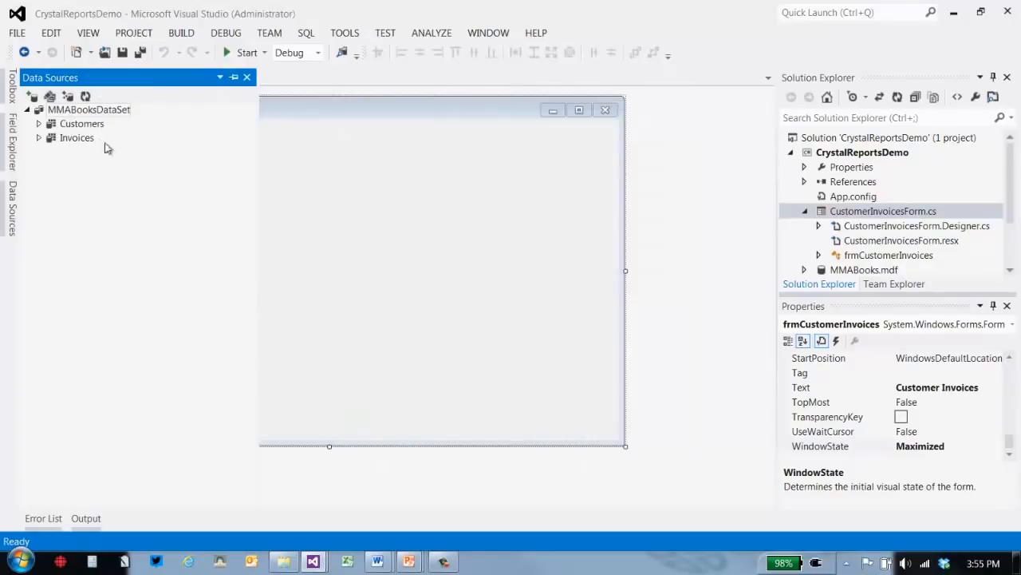
# - Open MMABooksDataSet.xsd in the dataset designer to examine its tables and their relationship, and close it again
pyautogui.click(234, 77)
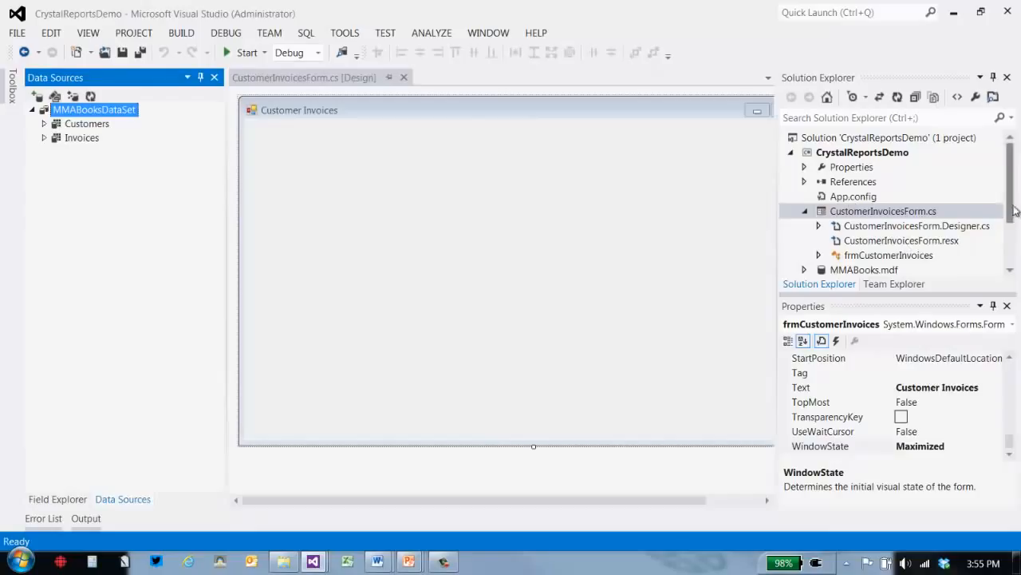
pyautogui.moveTo(1009, 205); pyautogui.dragTo(1007, 250)
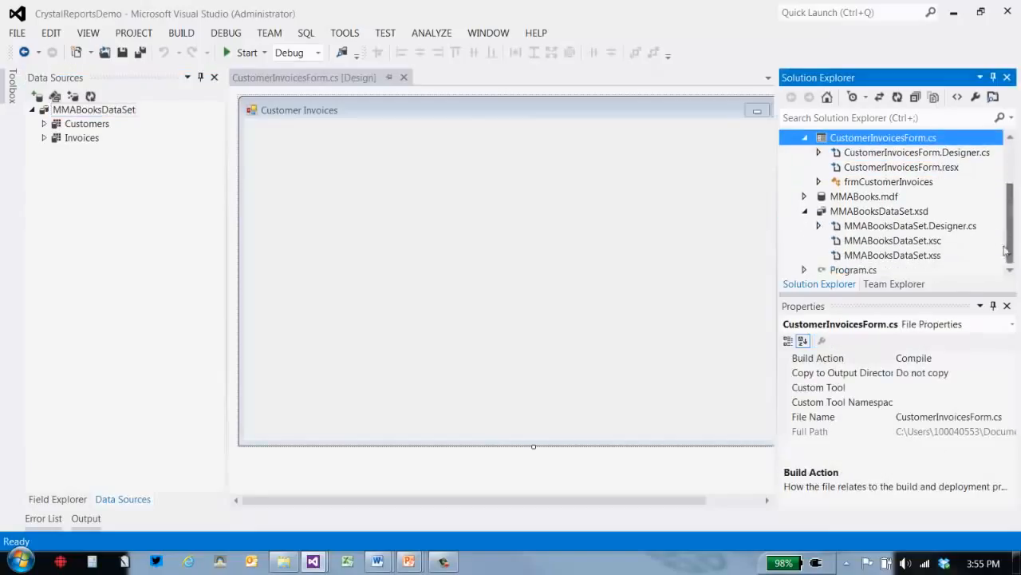
pyautogui.click(908, 212)
pyautogui.doubleClick(907, 214)
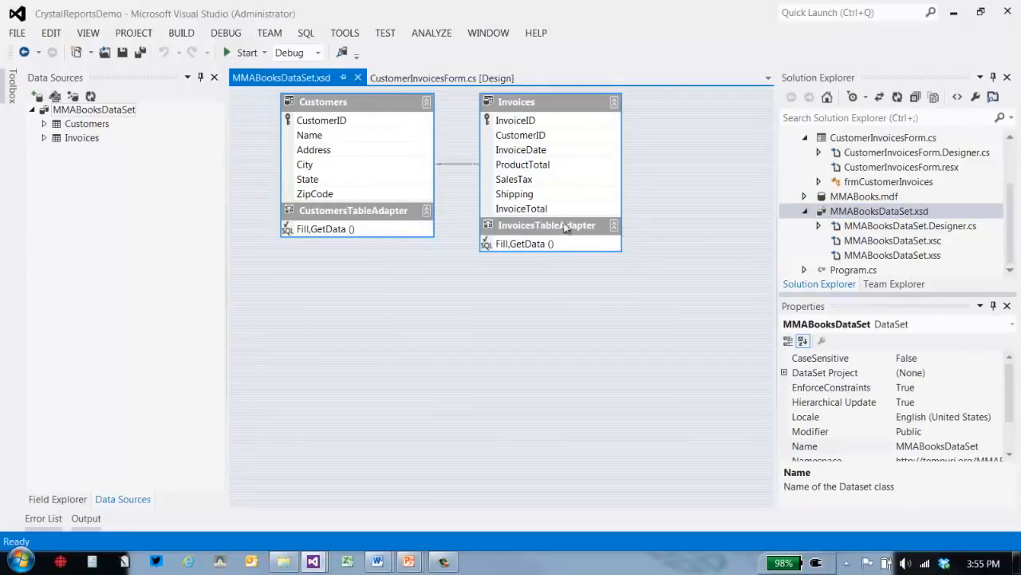
pyautogui.click(359, 79)
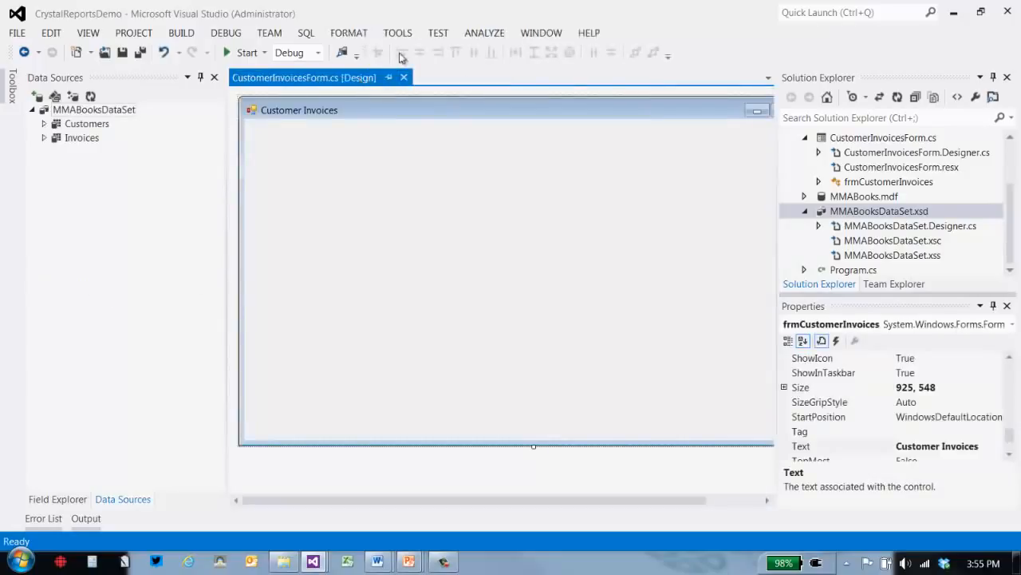
pyautogui.click(201, 78)
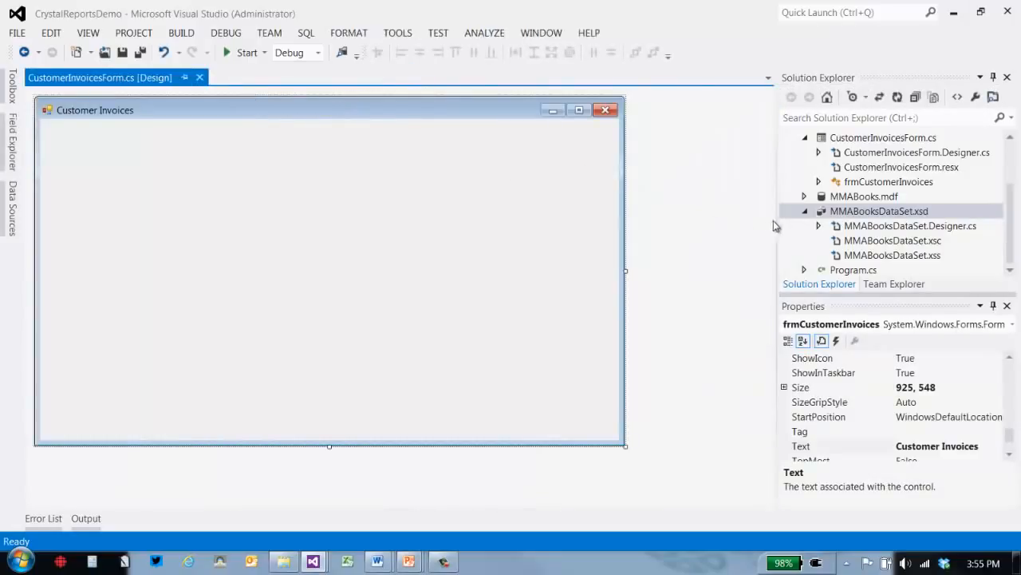
pyautogui.moveTo(774, 220); pyautogui.dragTo(780, 201)
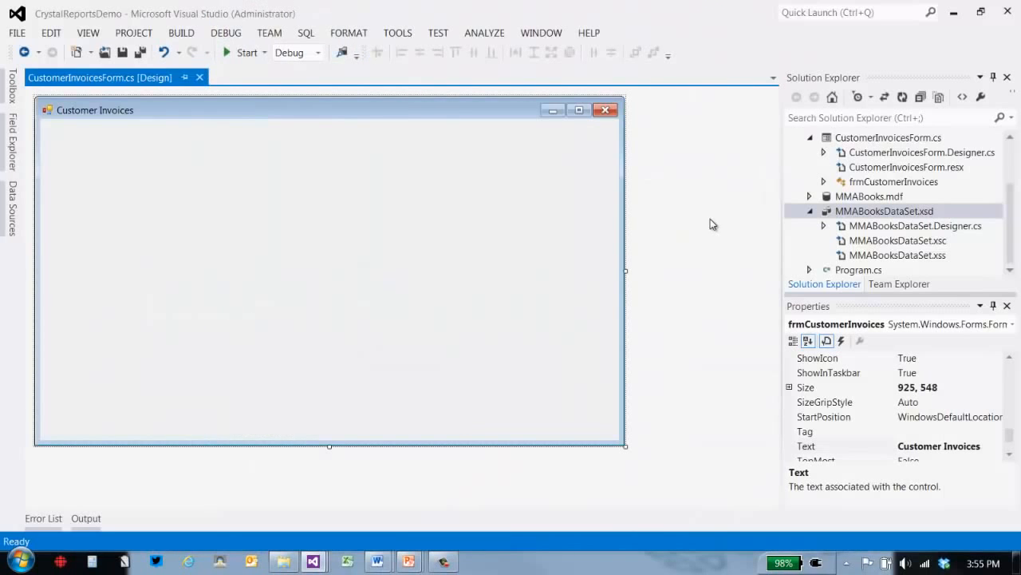
# - Start adding a new item to the CrystalReportsDemo project, using the Crystal Reports template from the Reporting category
pyautogui.moveTo(1014, 209); pyautogui.dragTo(1014, 172)
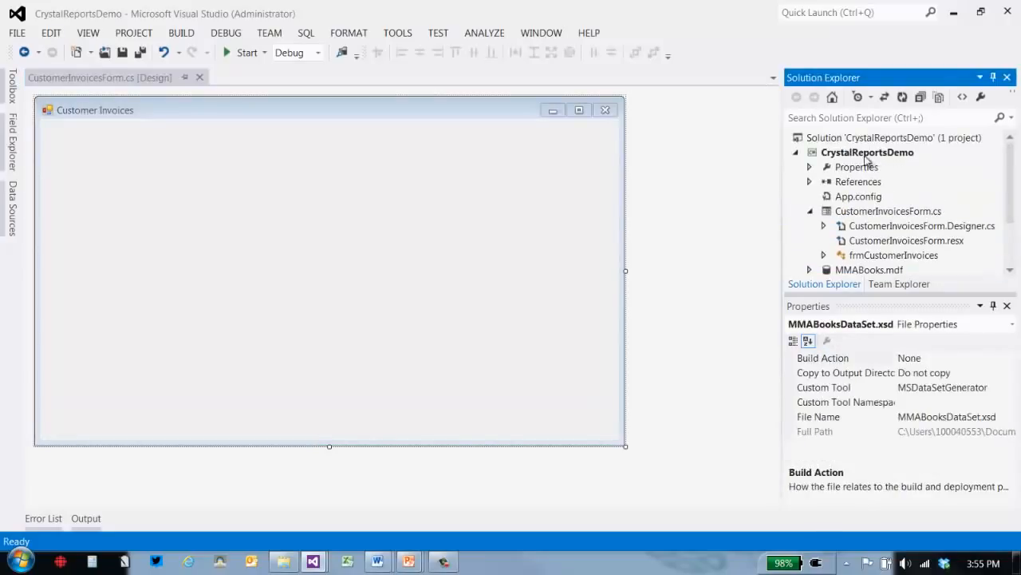
pyautogui.click(817, 153)
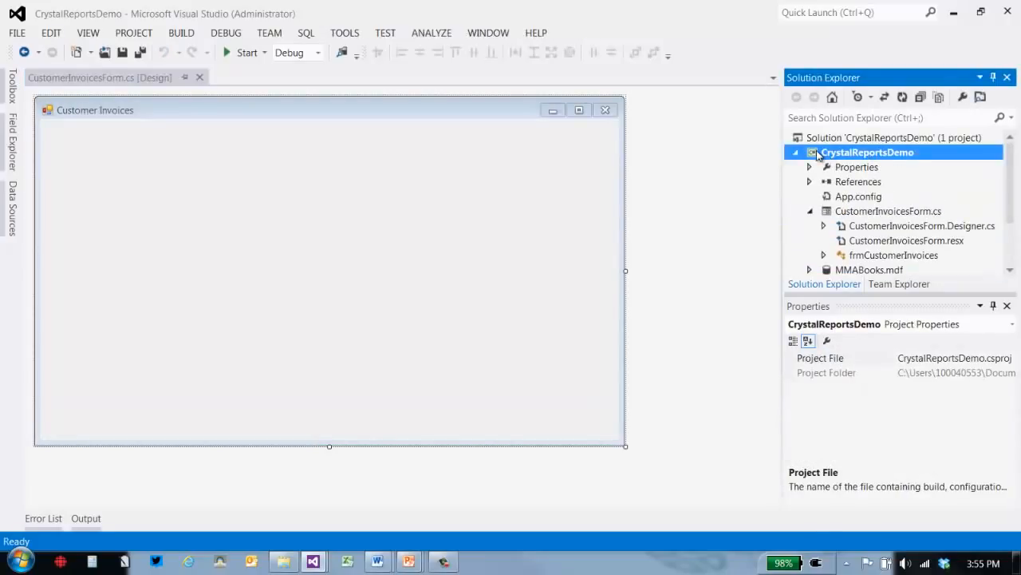
pyautogui.rightClick(817, 155)
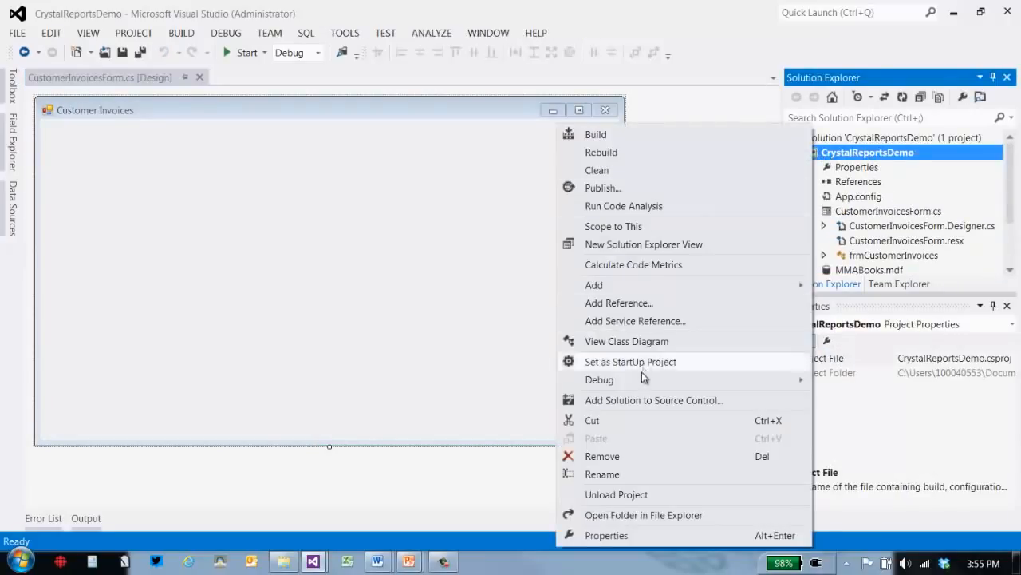
pyautogui.moveTo(631, 291)
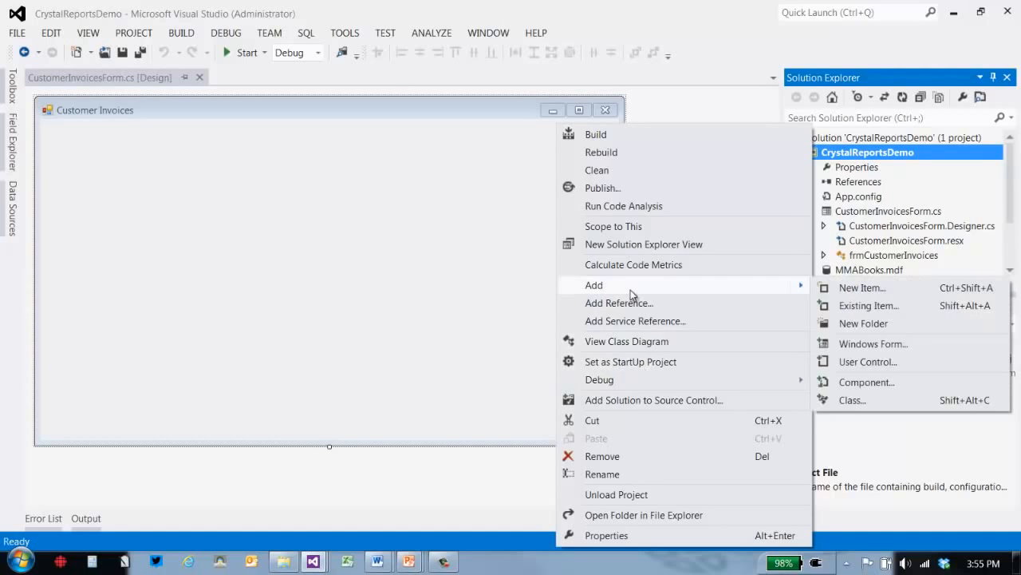
pyautogui.click(851, 293)
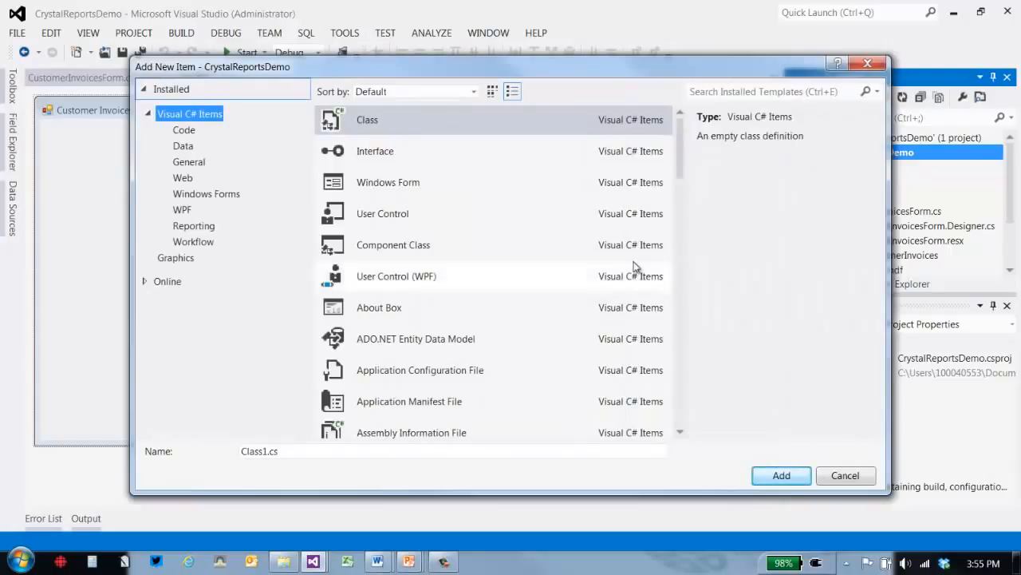
pyautogui.click(202, 230)
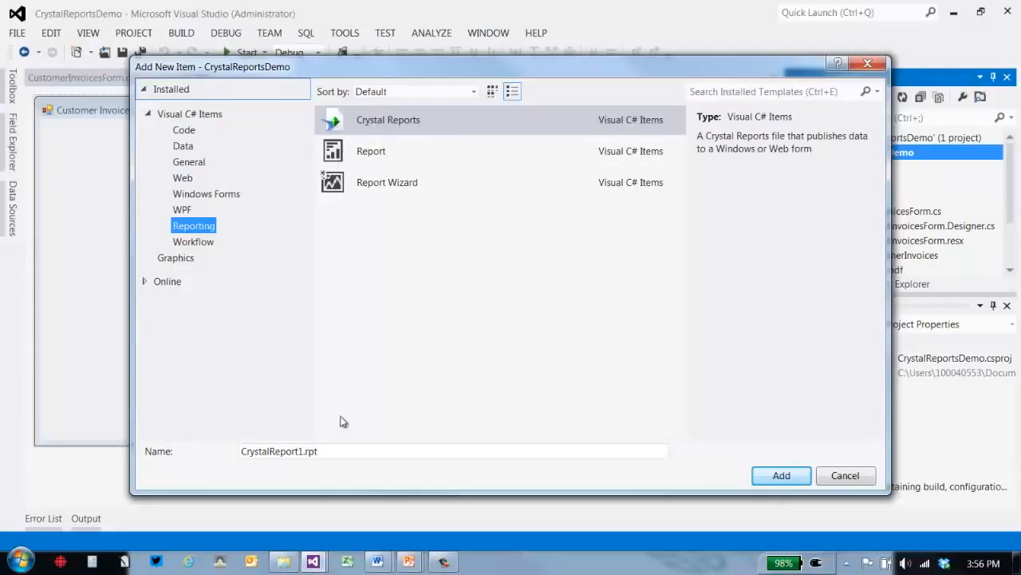
# - Name the new Crystal report CustomerInvoicesReport.rpt and add it to the project
pyautogui.click(305, 451)
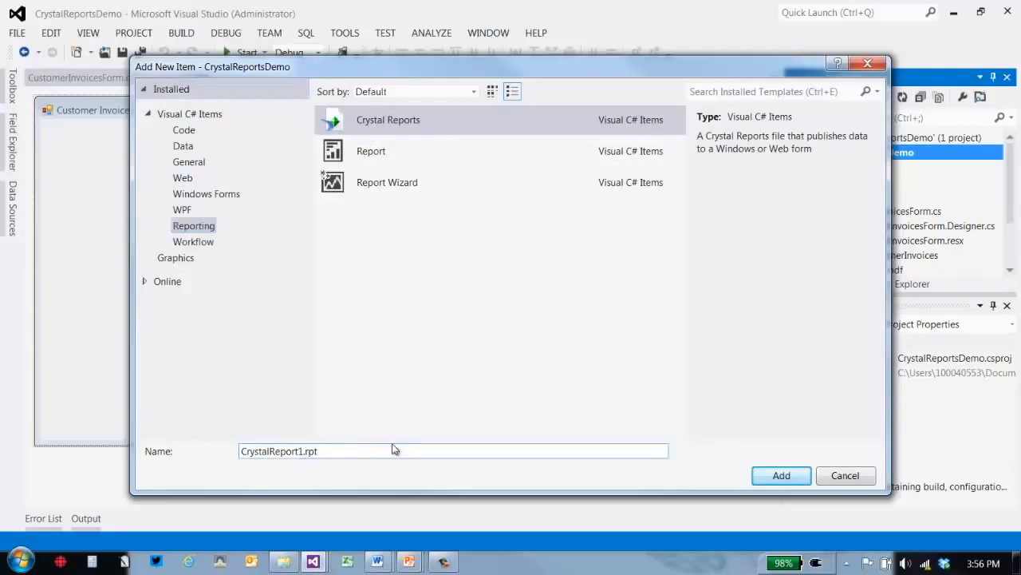
pyautogui.press('BackSpace')
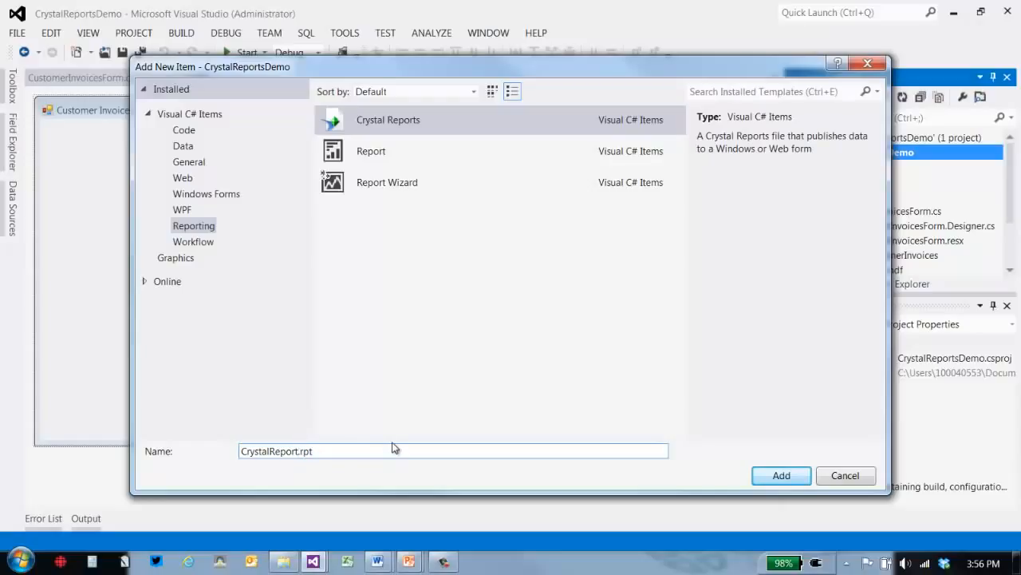
pyautogui.press('BackSpace')
pyautogui.press('BackSpace')
pyautogui.press('BackSpace')
pyautogui.press('BackSpace')
pyautogui.press('BackSpace')
pyautogui.press('BackSpace')
pyautogui.press('BackSpace')
pyautogui.write('CustomerInvoices')
pyautogui.click(782, 478)
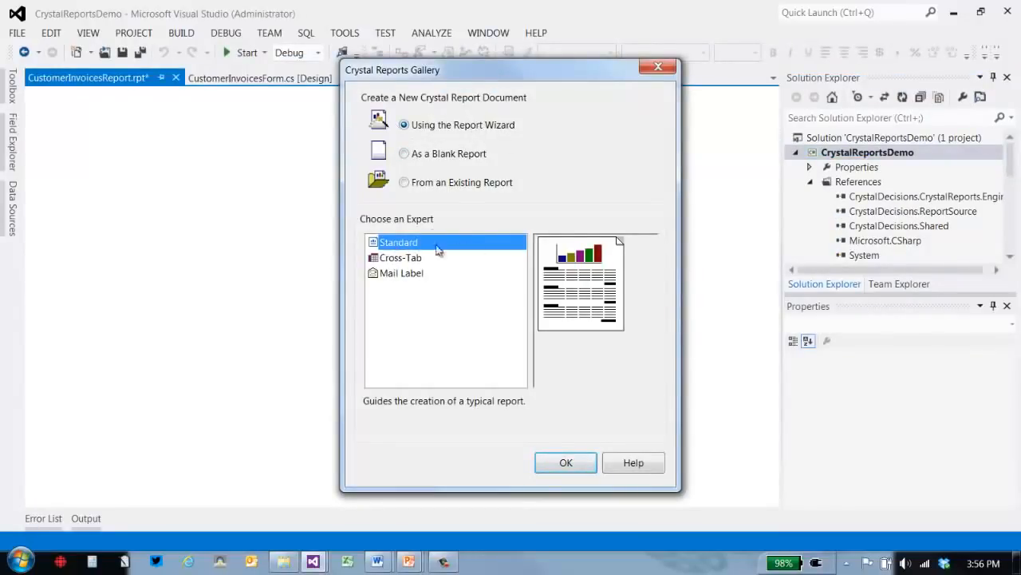
# - Start a Standard report with the Report Wizard and add the project dataset's Customers and Invoices tables, keeping their by-key link
pyautogui.click(579, 466)
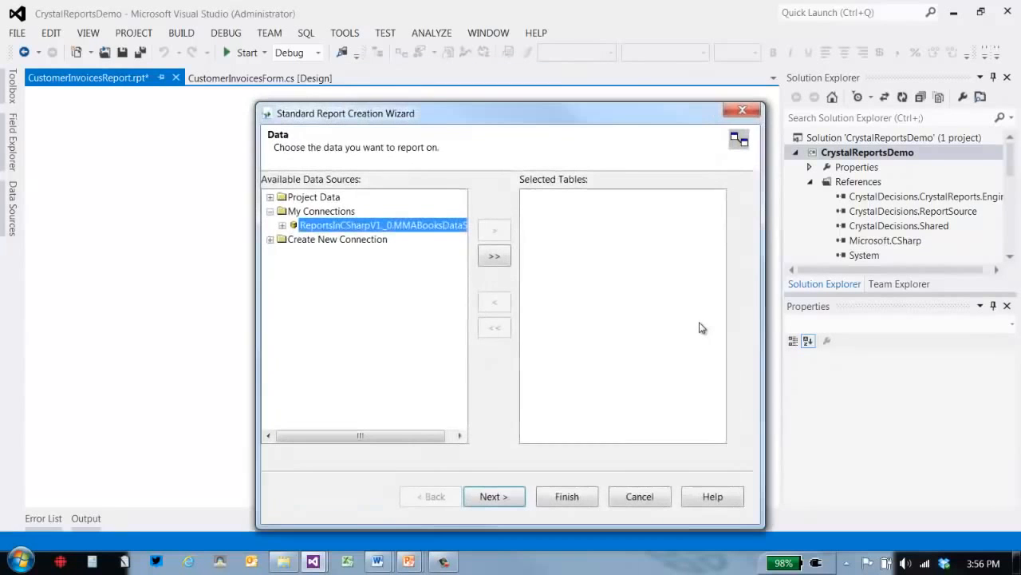
pyautogui.moveTo(566, 118); pyautogui.dragTo(505, 110)
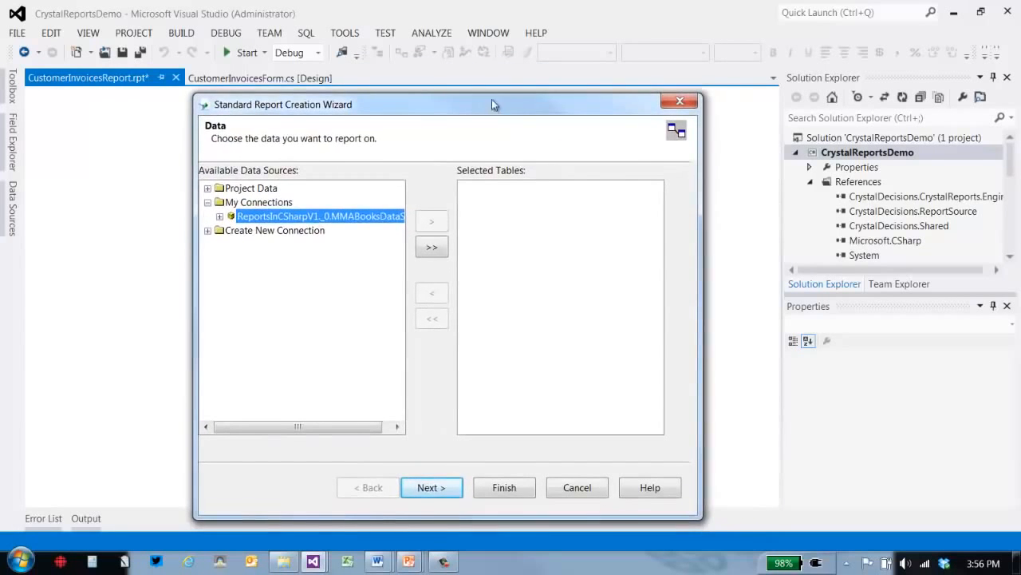
pyautogui.click(208, 190)
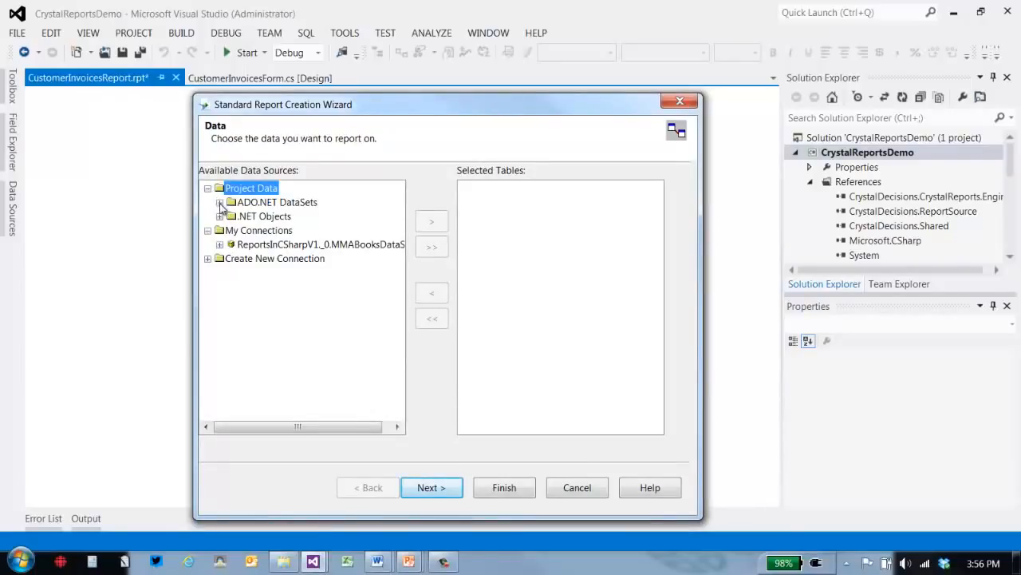
pyautogui.click(220, 203)
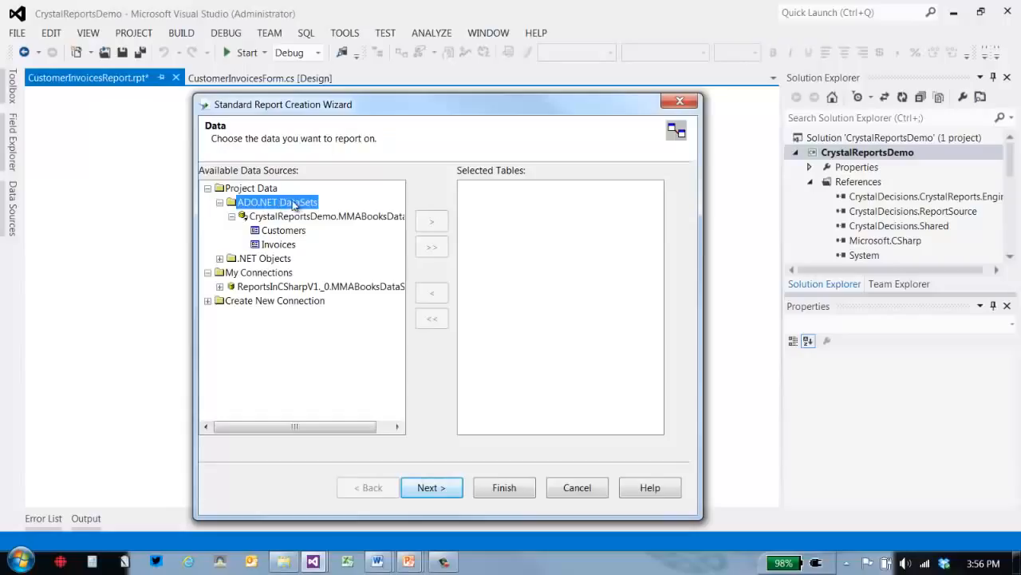
pyautogui.click(281, 233)
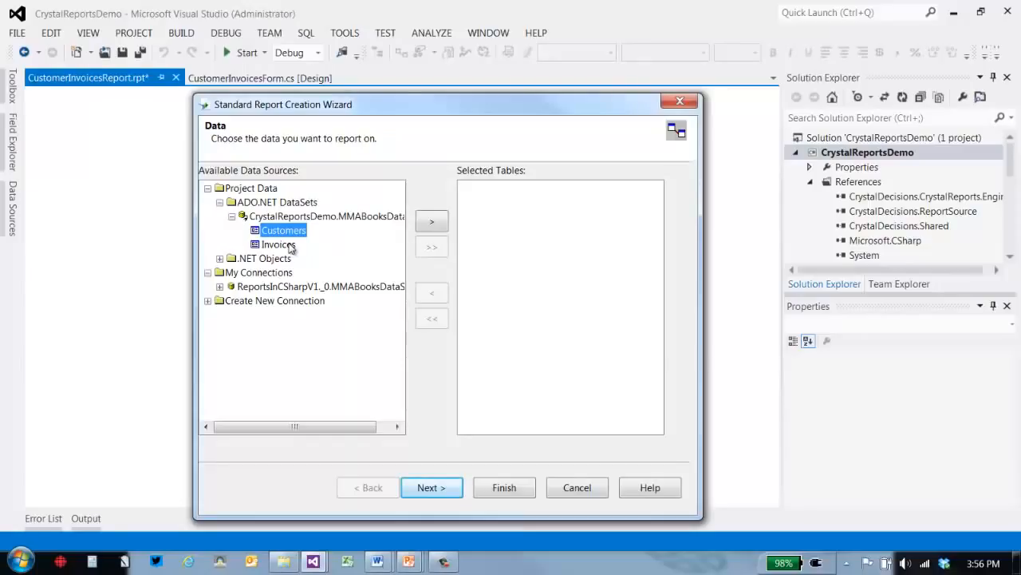
pyautogui.keyDown('ctrl'); pyautogui.click(278, 245); pyautogui.keyUp('ctrl')
pyautogui.click(431, 223)
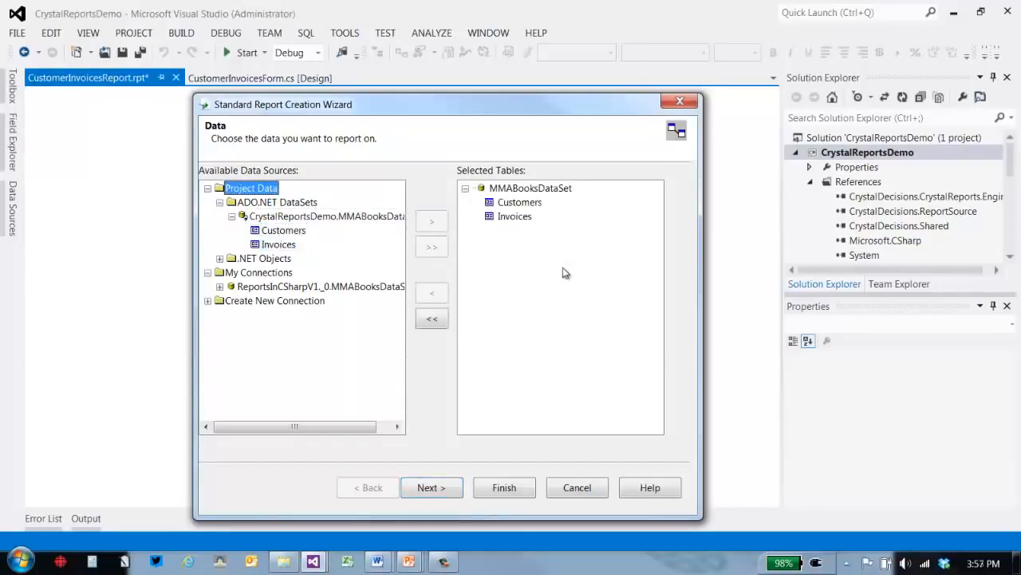
pyautogui.click(431, 487)
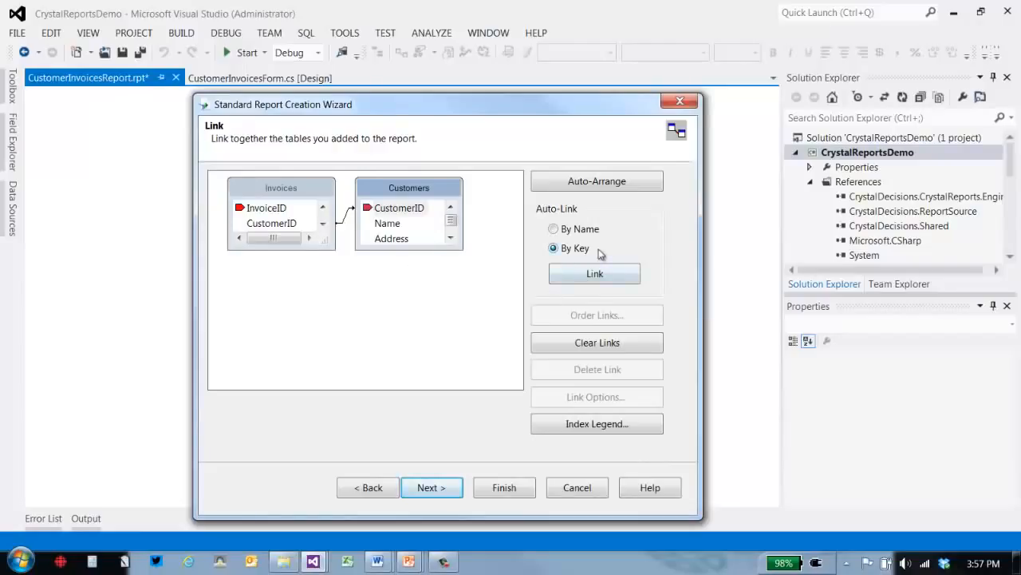
pyautogui.click(428, 486)
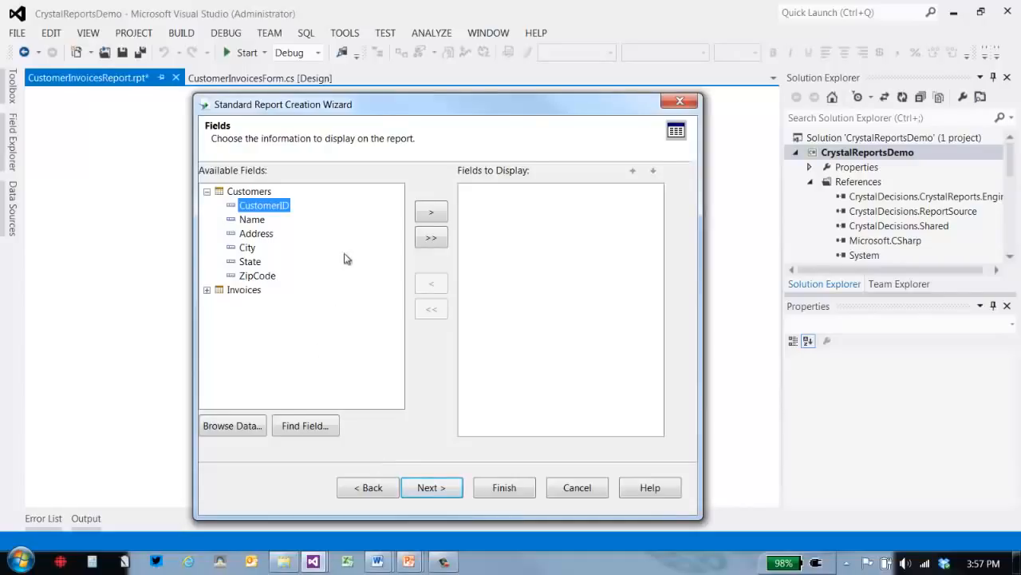
# - Add the Name, Address, City, State and ZipCode fields of the Customers table to the report's displayed fields
pyautogui.click(252, 226)
pyautogui.click(437, 214)
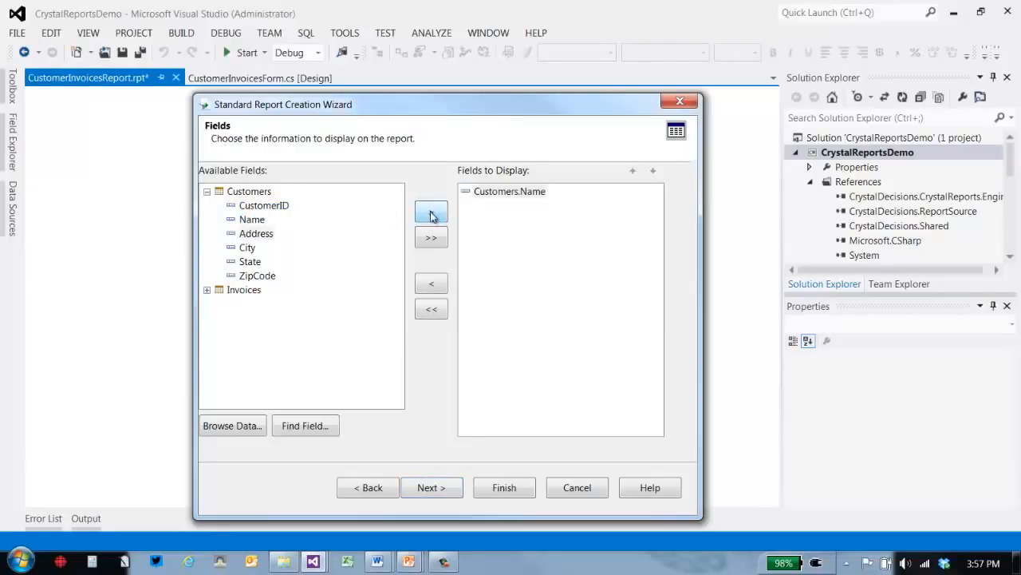
pyautogui.click(425, 213)
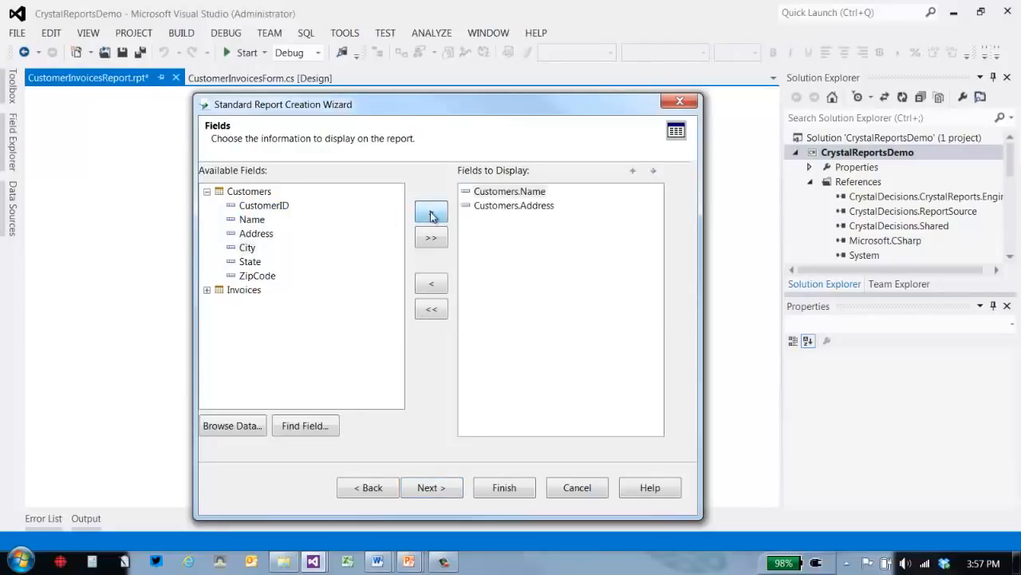
pyautogui.keyDown('shift'); pyautogui.click(248, 263); pyautogui.keyUp('shift')
pyautogui.keyDown('shift'); pyautogui.click(260, 275); pyautogui.keyUp('shift')
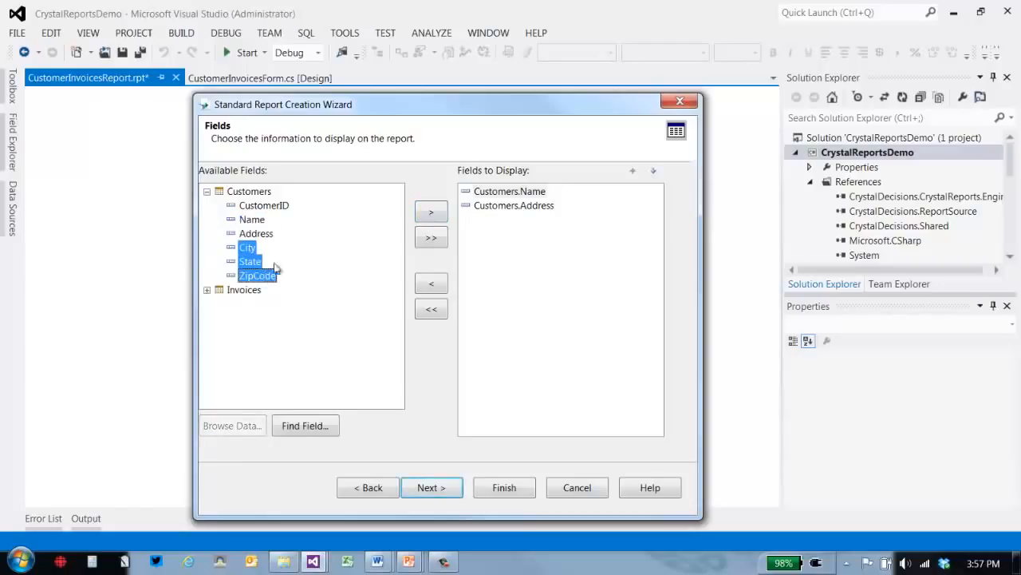
pyautogui.click(436, 215)
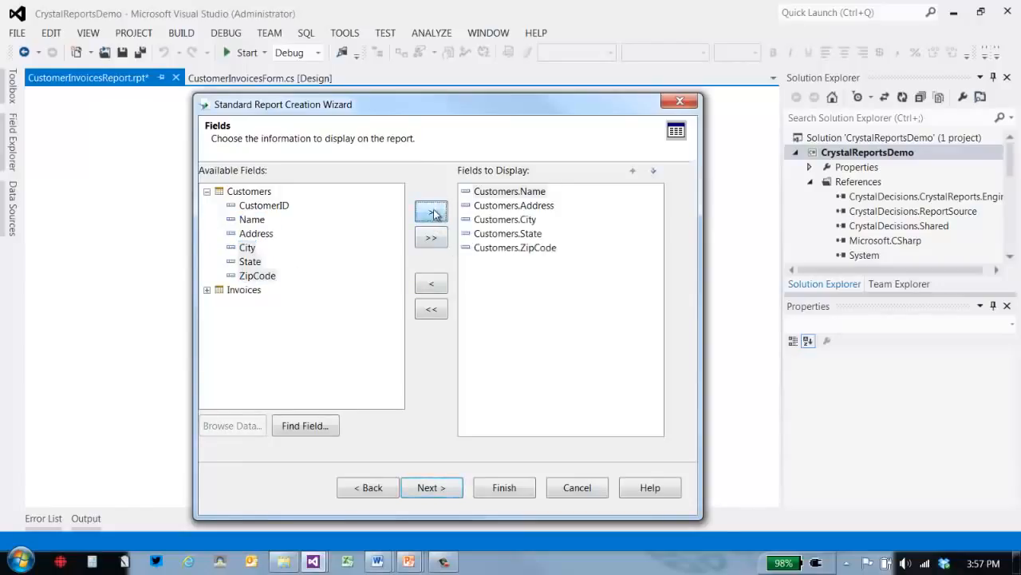
pyautogui.click(207, 290)
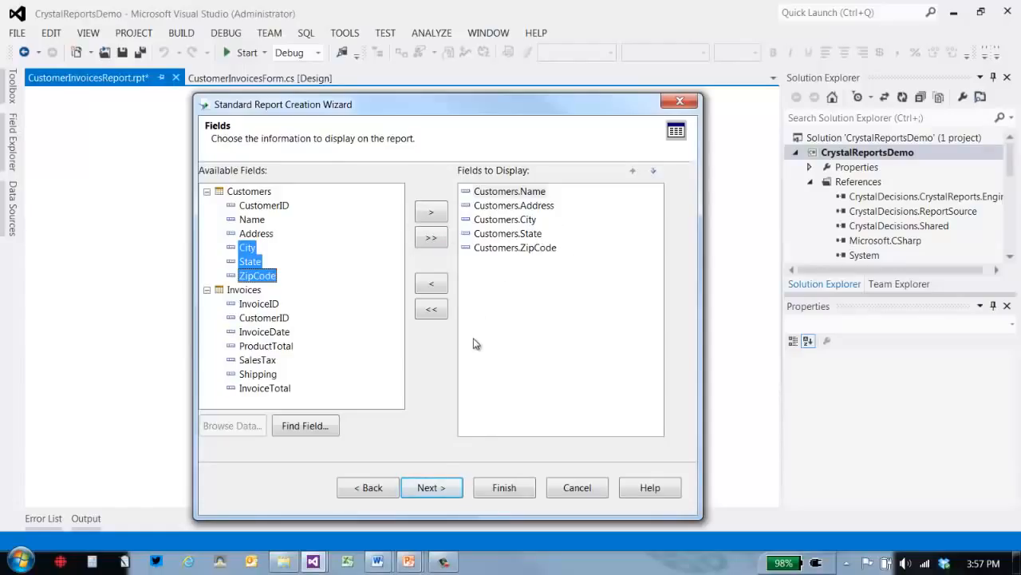
# - Accept the displayed fields and group the report by Customers.Name in ascending order
pyautogui.click(435, 488)
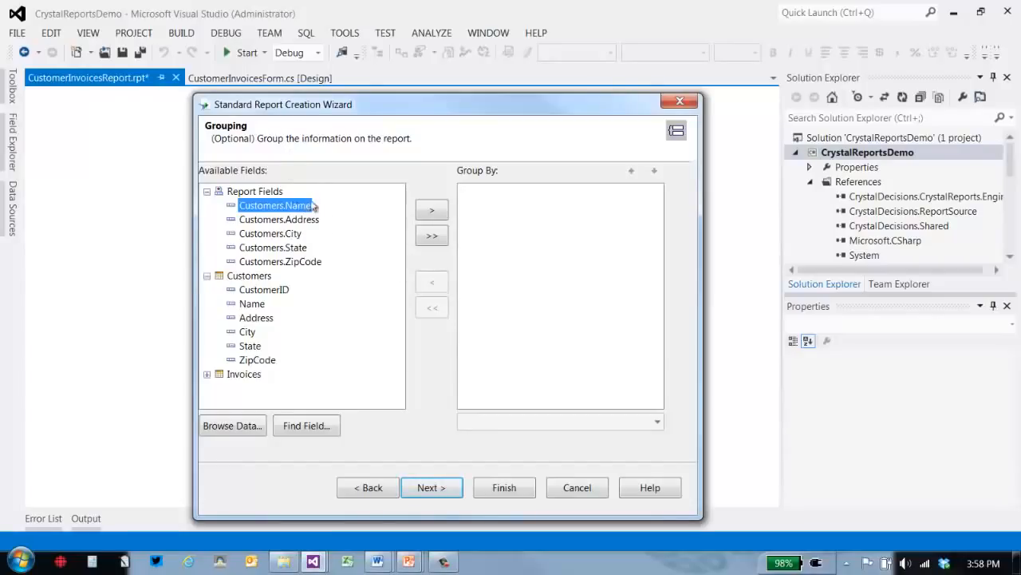
pyautogui.click(434, 210)
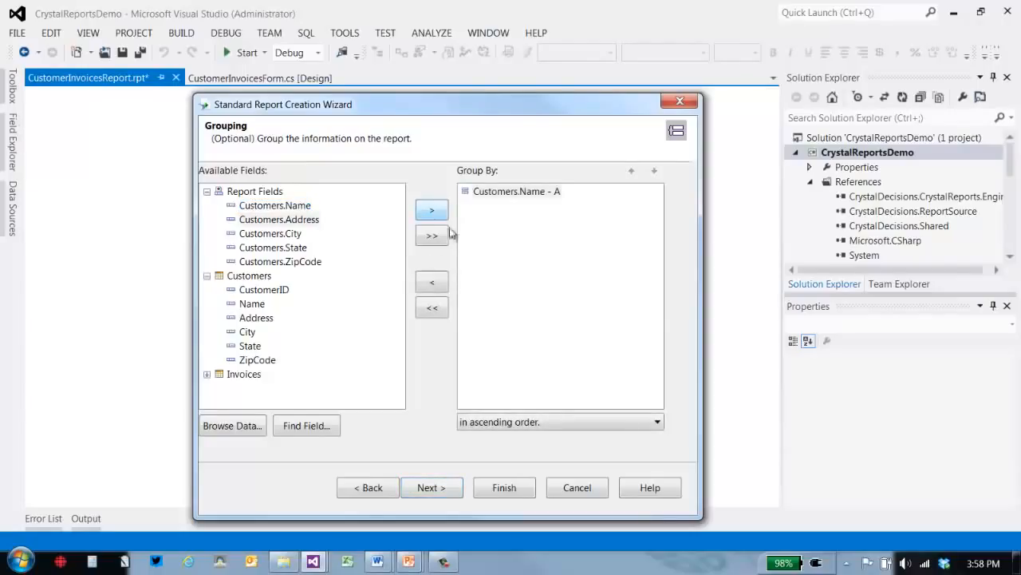
# - Accept the grouping and add InvoiceID and InvoiceTotal from the Invoices table as summarized fields for the Customers.Name group
pyautogui.click(429, 487)
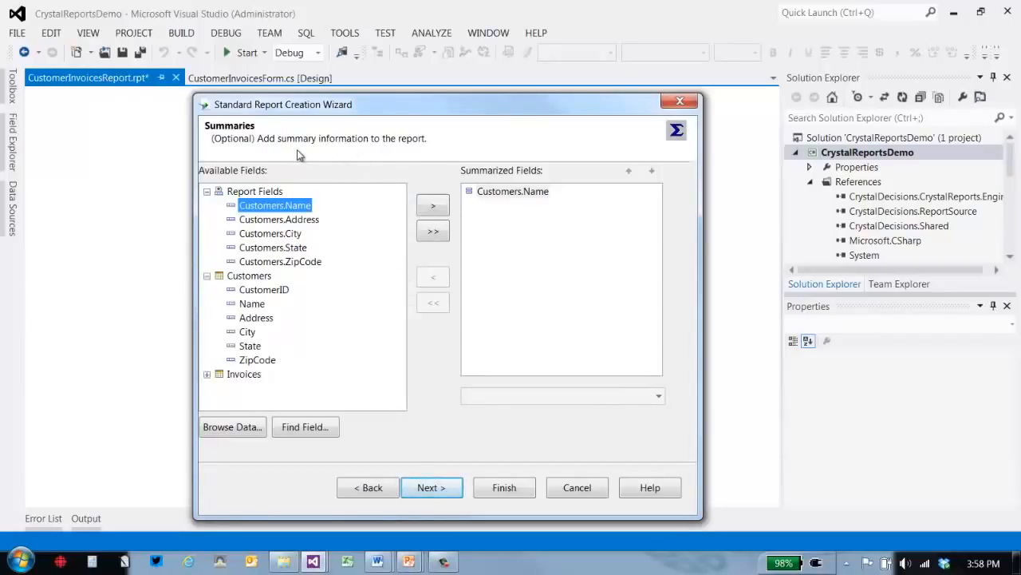
pyautogui.click(207, 374)
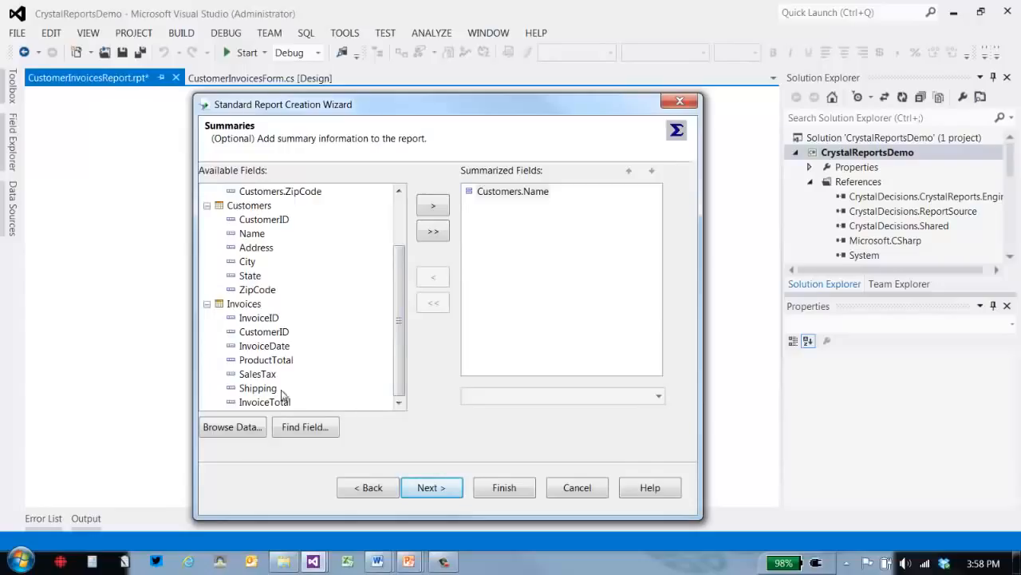
pyautogui.click(274, 320)
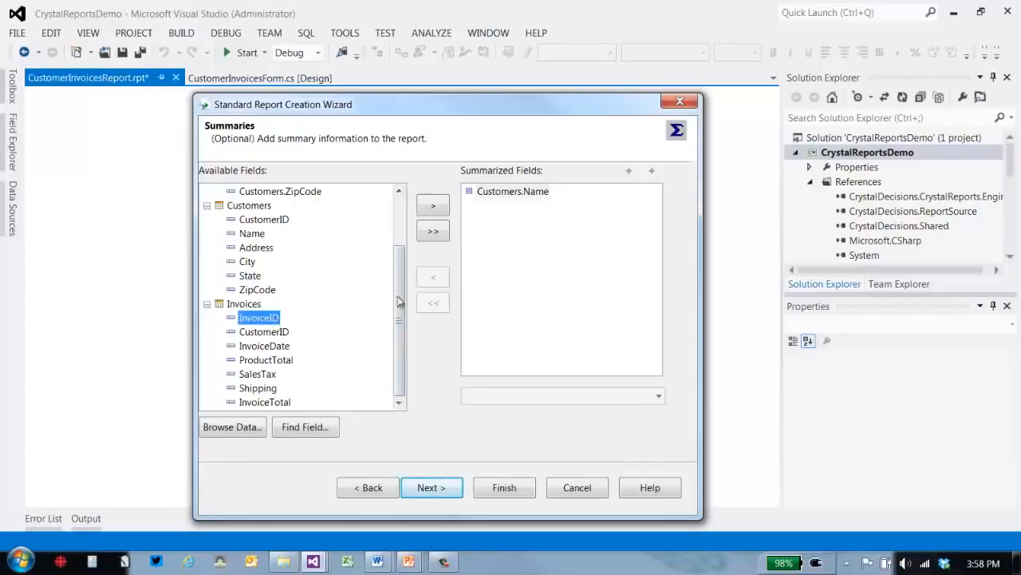
pyautogui.keyDown('ctrl'); pyautogui.click(286, 407); pyautogui.keyUp('ctrl')
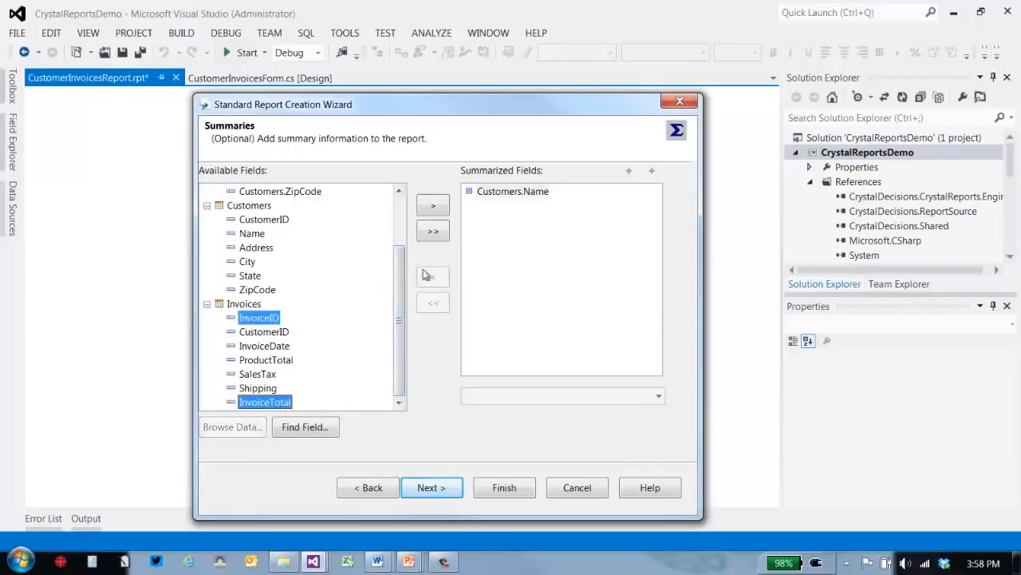
pyautogui.click(432, 209)
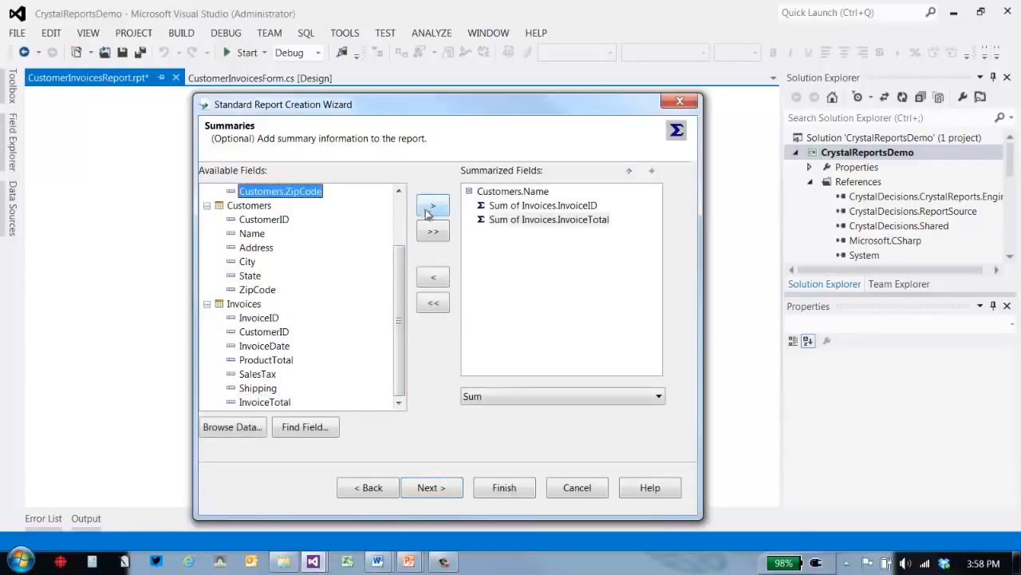
# - Change the InvoiceID summary of the Customers.Name group to Count
pyautogui.click(559, 224)
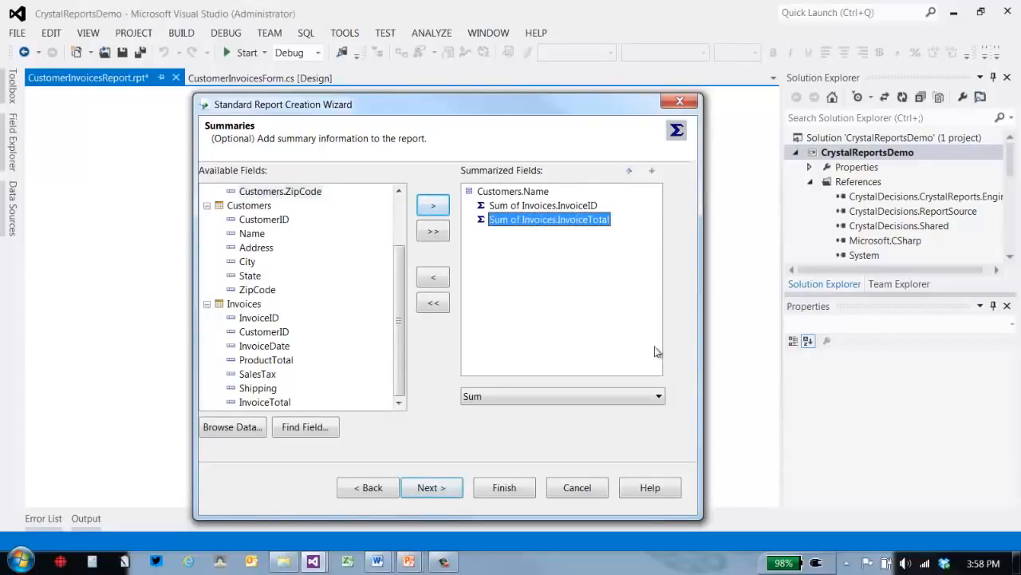
pyautogui.click(593, 207)
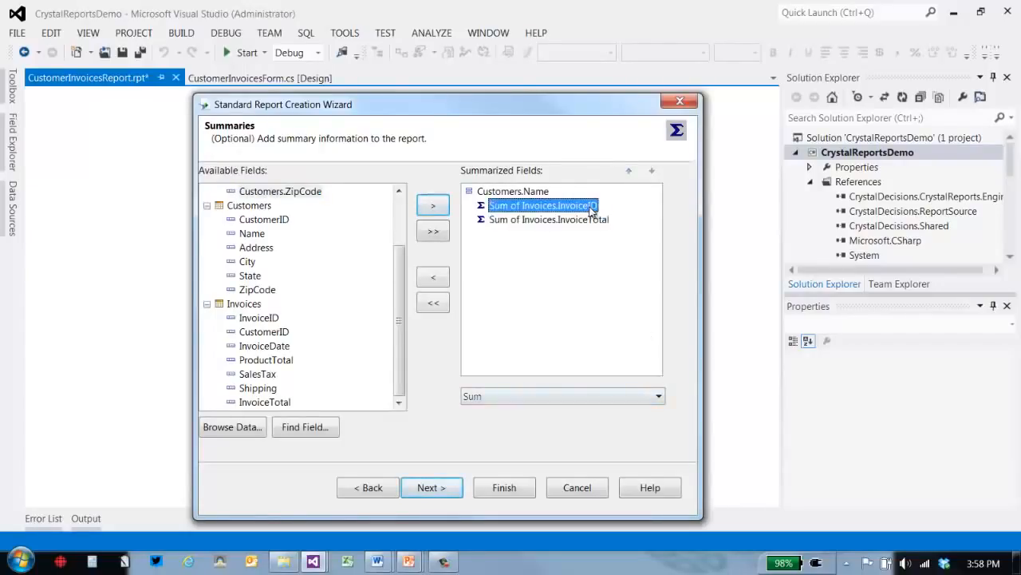
pyautogui.click(659, 397)
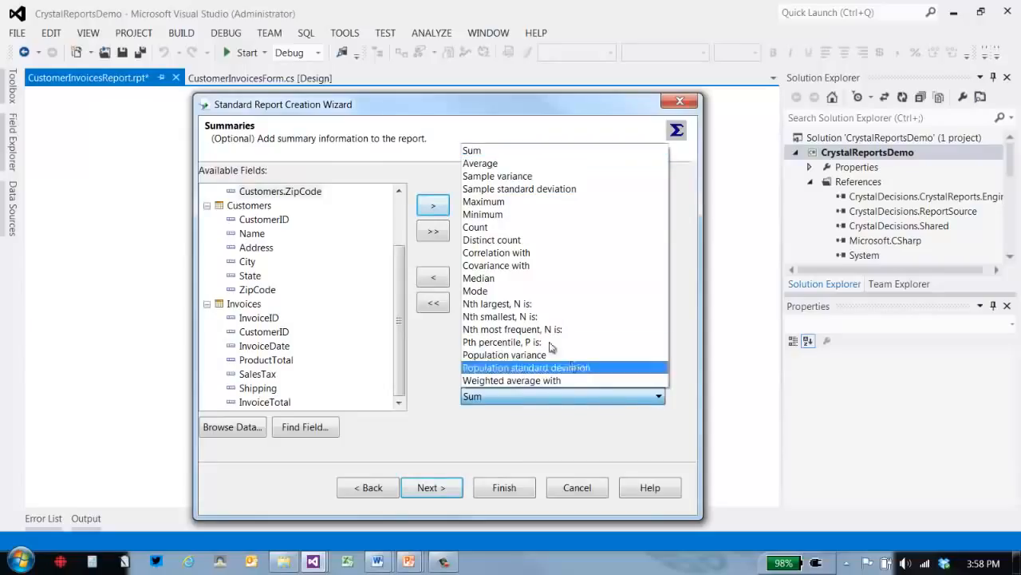
pyautogui.click(512, 228)
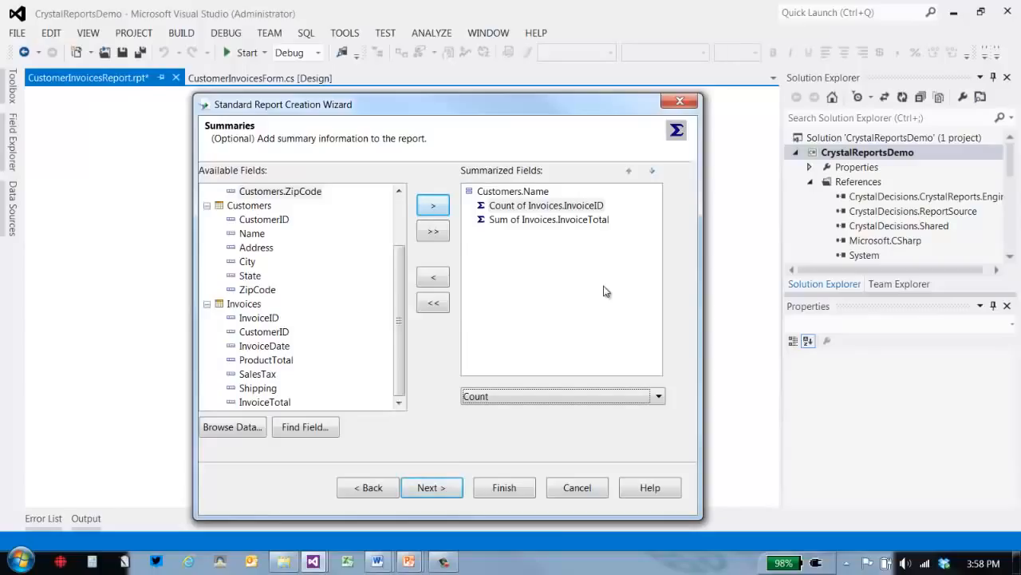
# - Accept the summaries and keep group ordering at None, with No Chart and no record filter fields
pyautogui.click(440, 491)
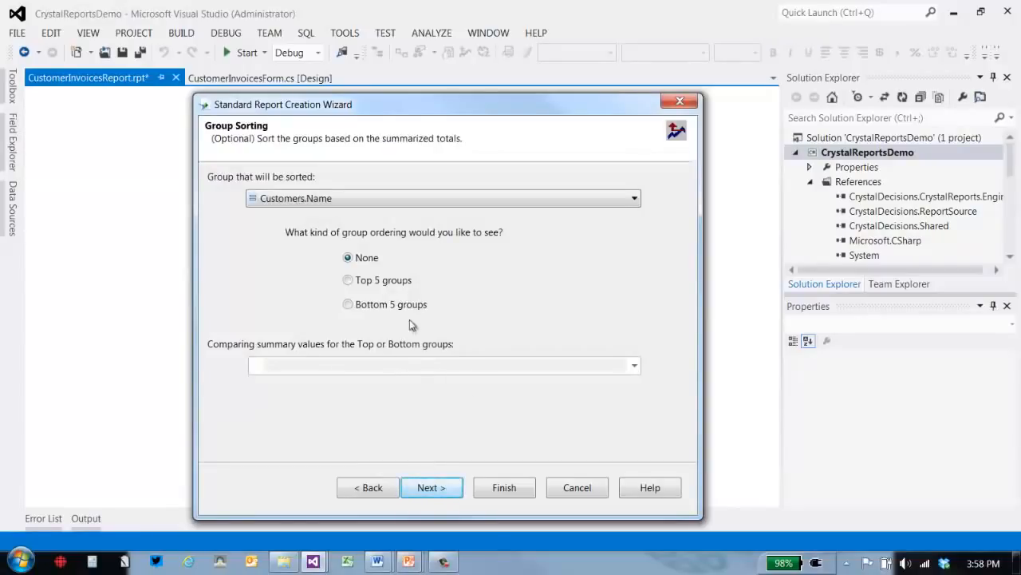
pyautogui.click(444, 491)
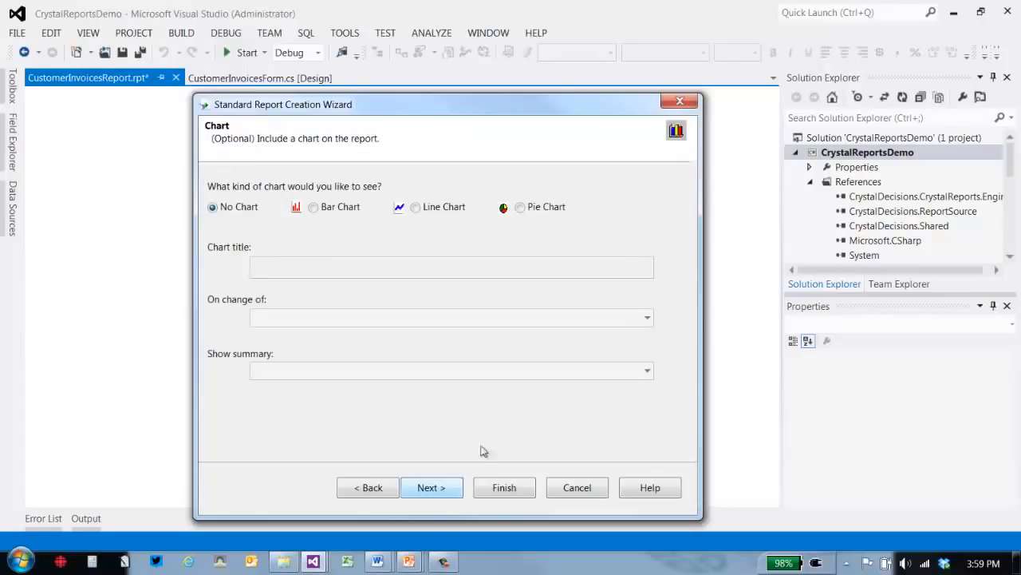
pyautogui.click(447, 490)
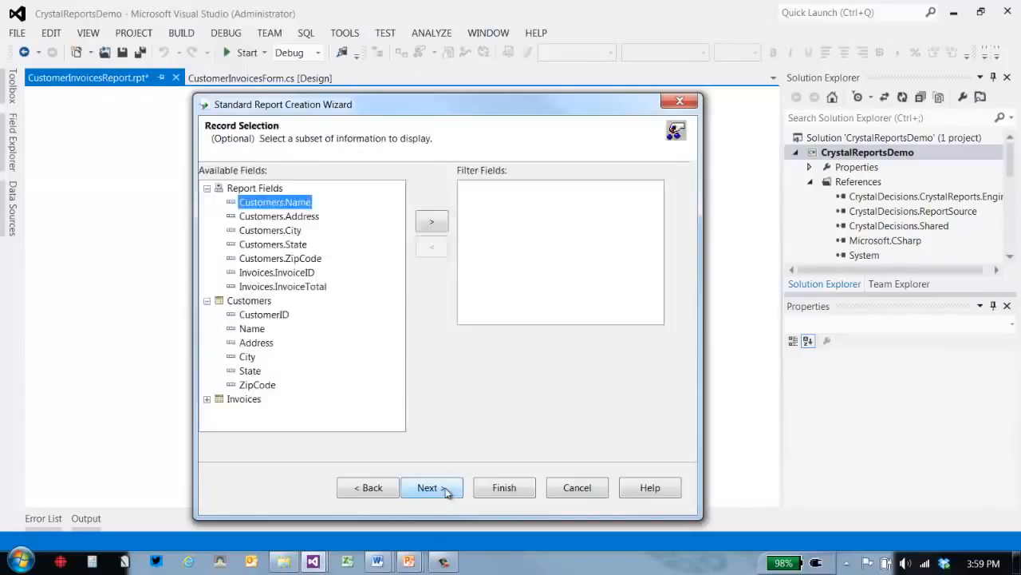
pyautogui.click(446, 490)
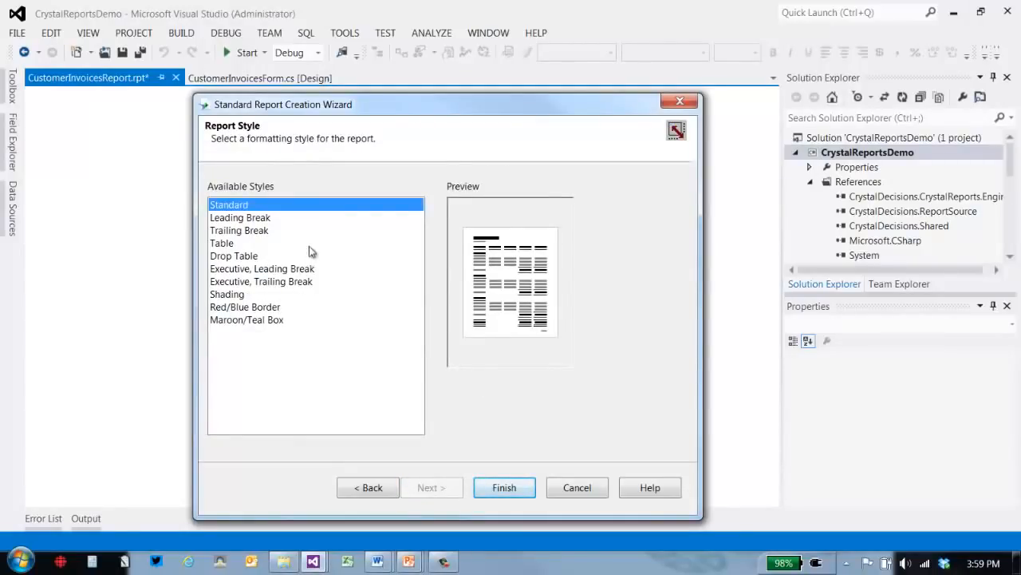
# - Preview several report styles, choose the Shading style and finish the Standard Report Creation Wizard
pyautogui.click(252, 220)
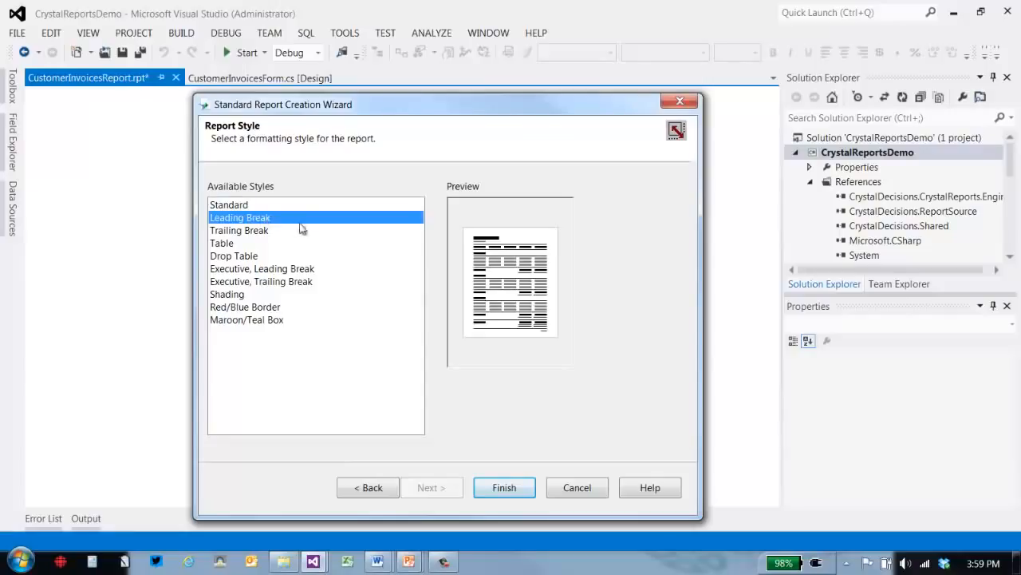
pyautogui.click(250, 231)
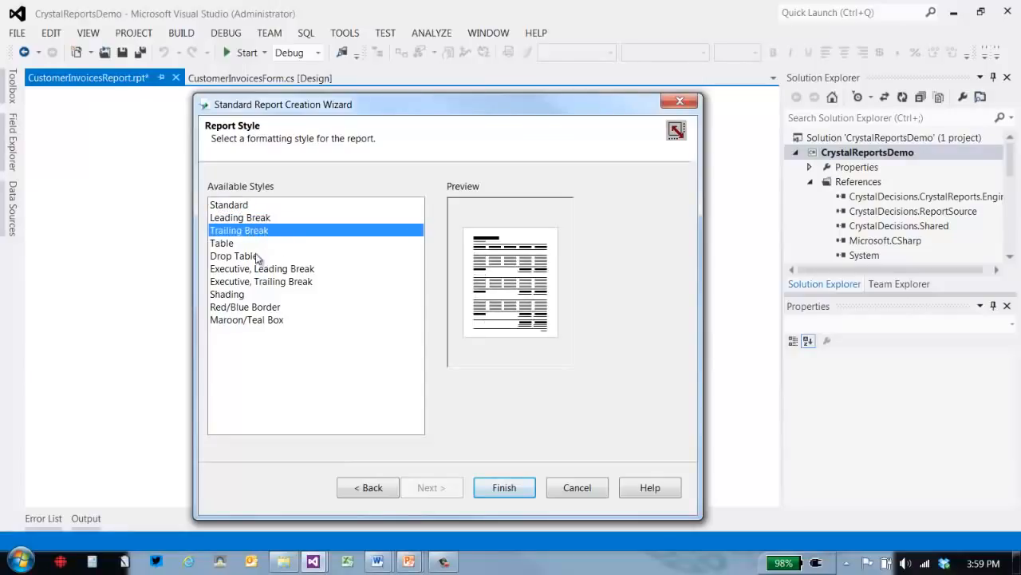
pyautogui.click(250, 256)
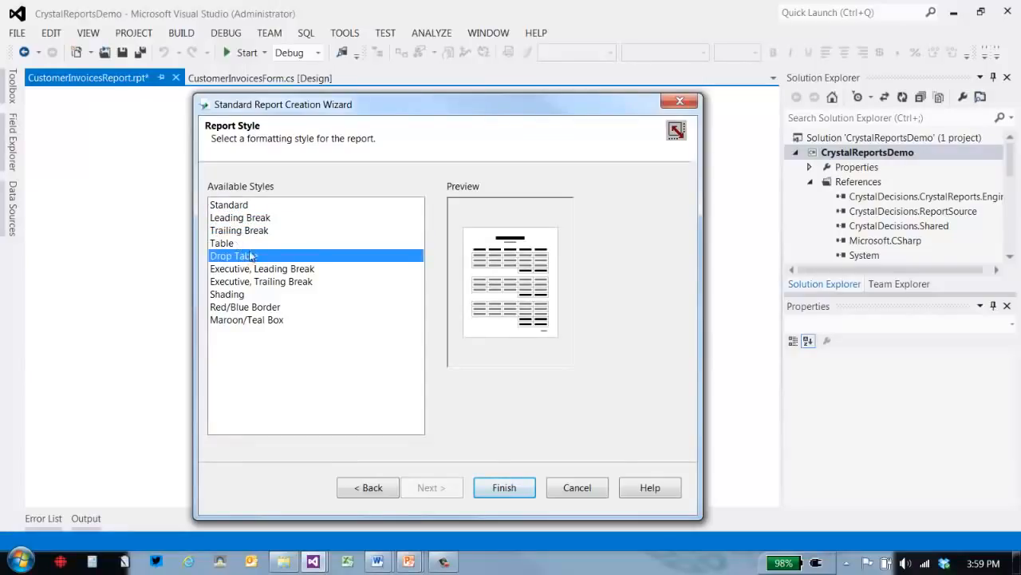
pyautogui.click(240, 296)
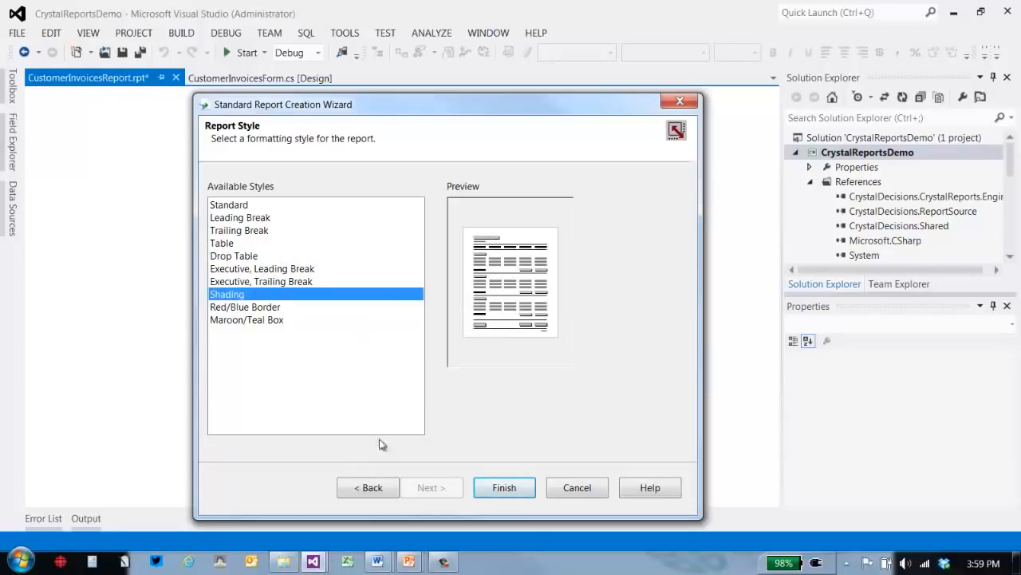
pyautogui.click(511, 489)
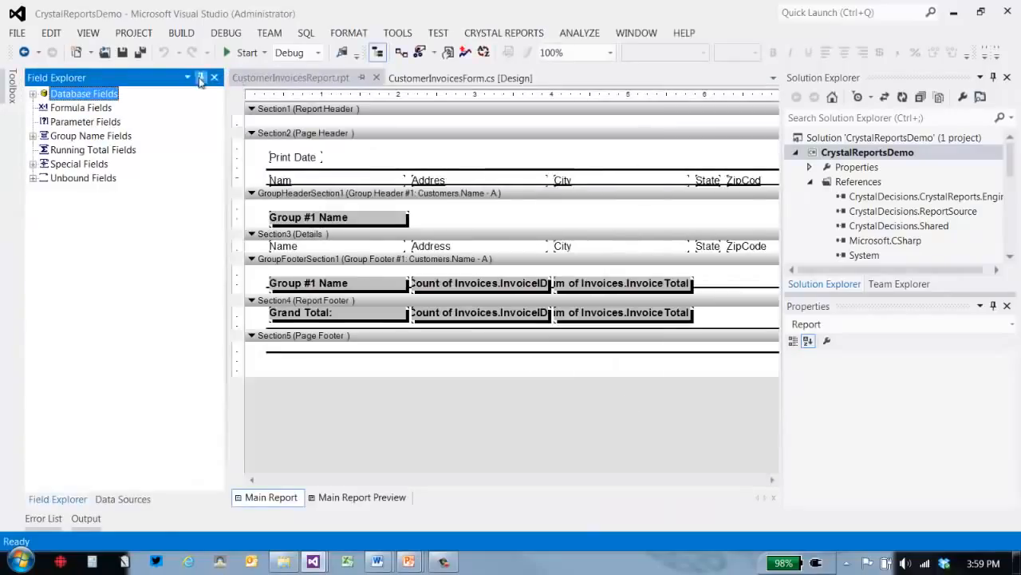
# - Auto-hide the Solution Explorer and Properties panes, and delete the Name field in Details and the Group #1 Name field in the group footer
pyautogui.click(993, 77)
pyautogui.click(994, 77)
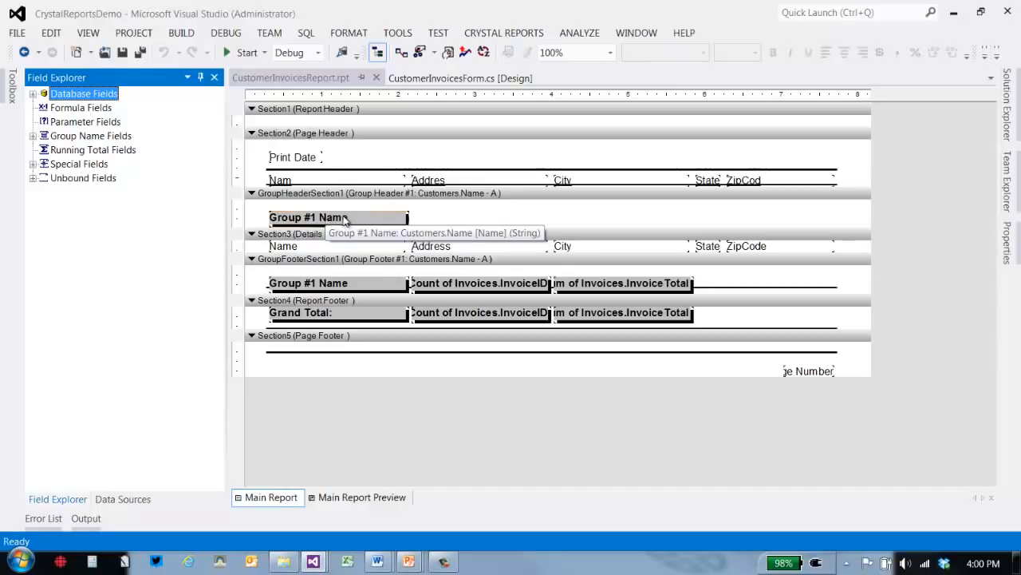
pyautogui.click(319, 245)
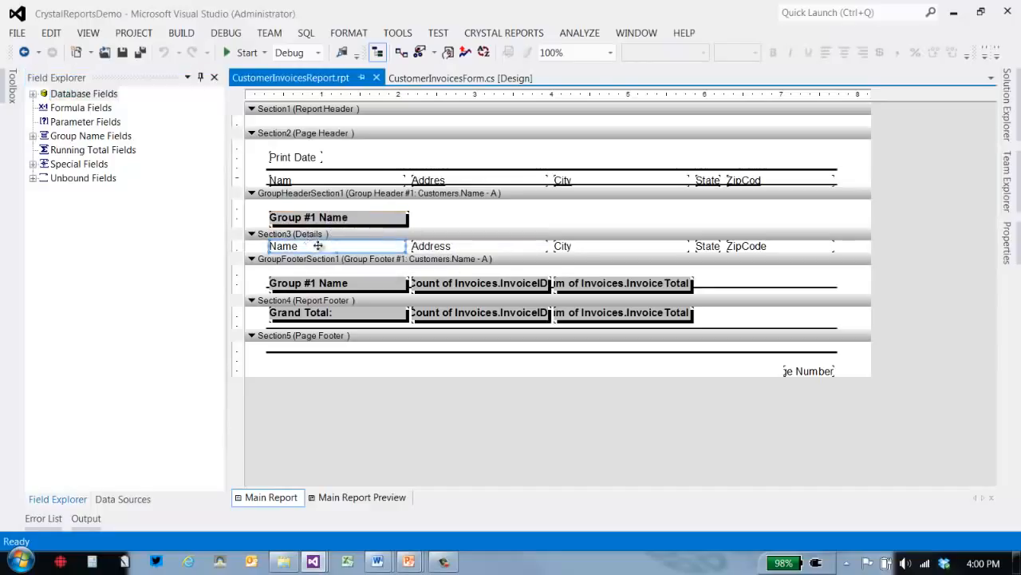
pyautogui.press('Delete')
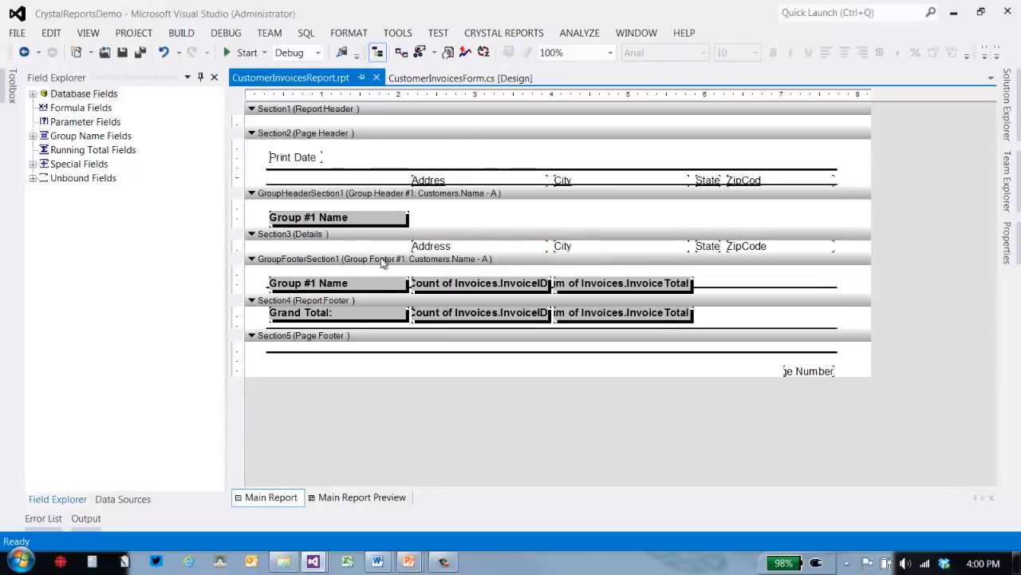
pyautogui.click(318, 286)
pyautogui.press('Delete')
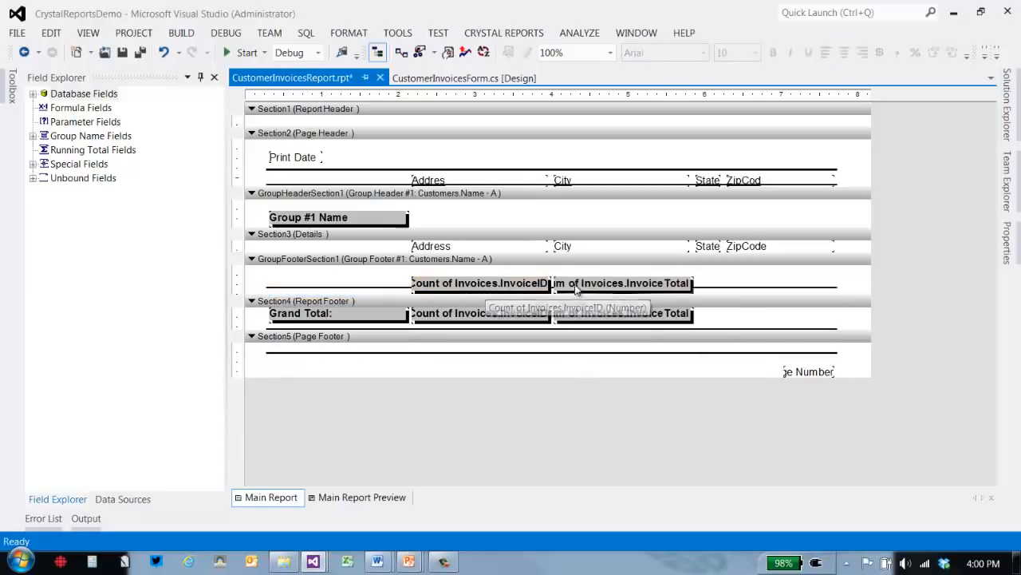
# - Move the InvoiceTotal sums in the group footer and report footer rightward beneath State and ZipCode, and widen the Page Number field leftward
pyautogui.click(601, 282)
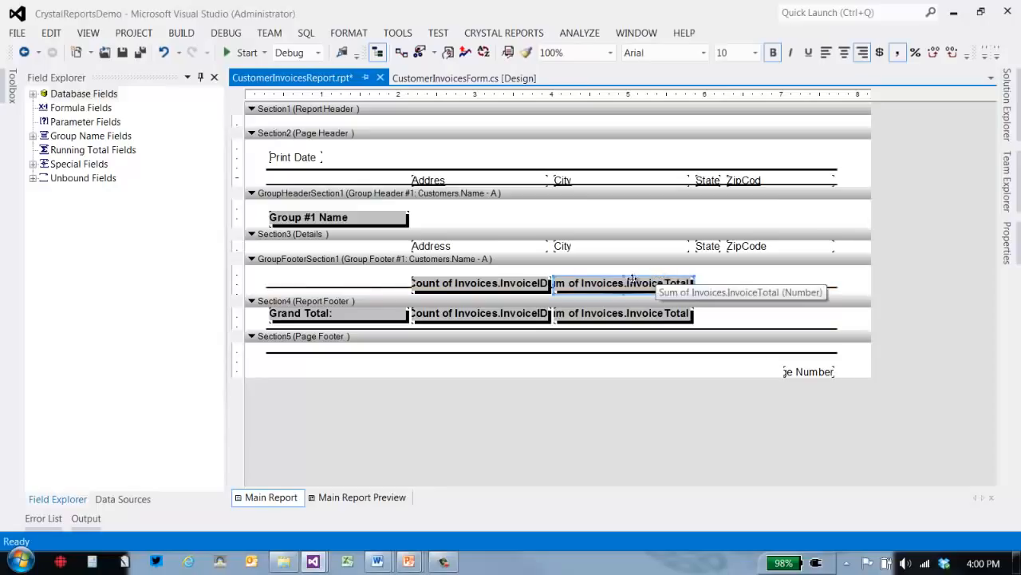
pyautogui.moveTo(620, 282); pyautogui.dragTo(739, 282)
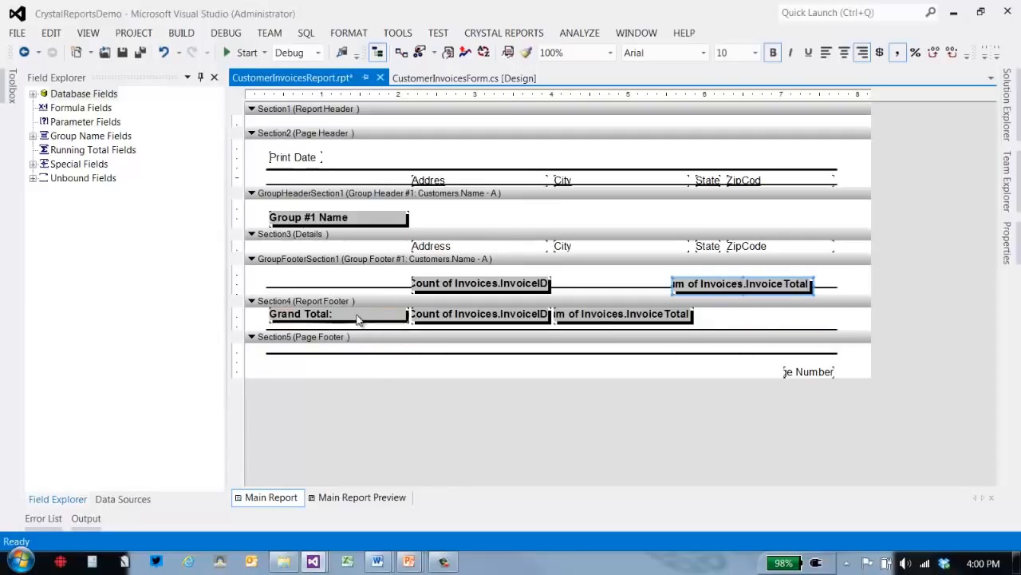
pyautogui.click(610, 313)
pyautogui.moveTo(609, 314); pyautogui.dragTo(729, 313)
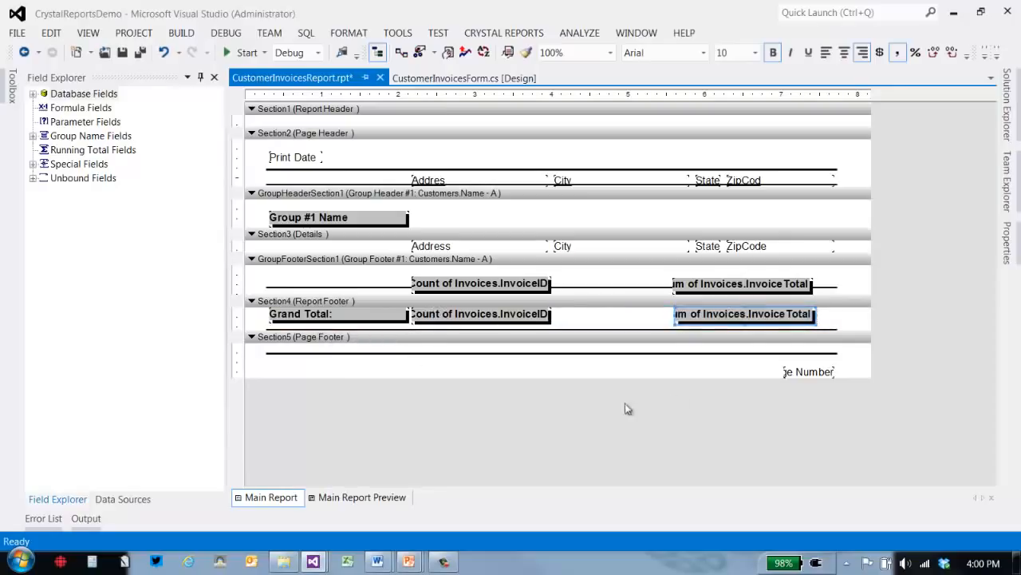
pyautogui.click(798, 373)
pyautogui.moveTo(785, 372); pyautogui.dragTo(710, 372)
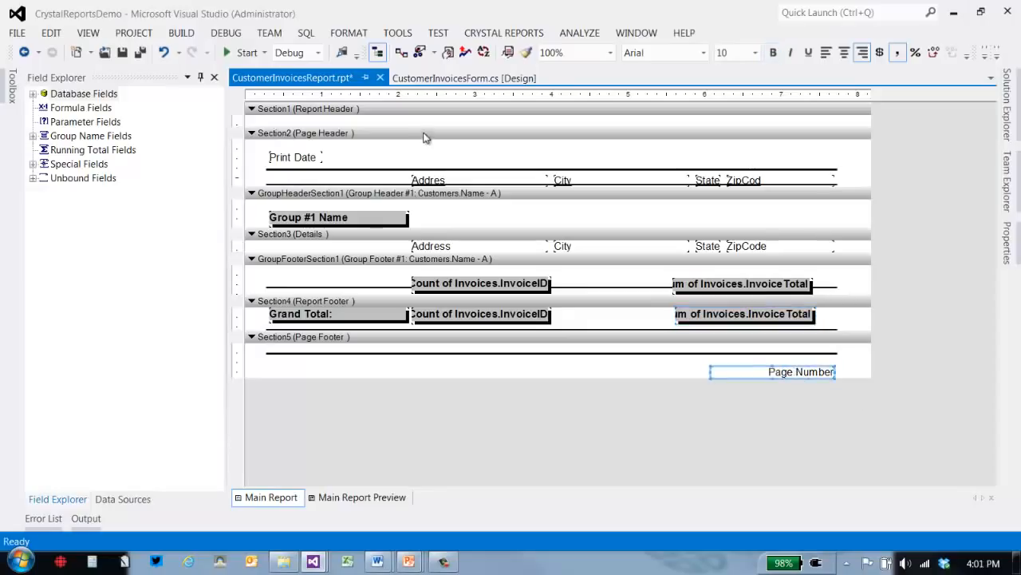
# - Heighten the Report Header section and insert a text object with the author's full name in it, aligned with Print Date
pyautogui.moveTo(423, 129); pyautogui.dragTo(422, 154)
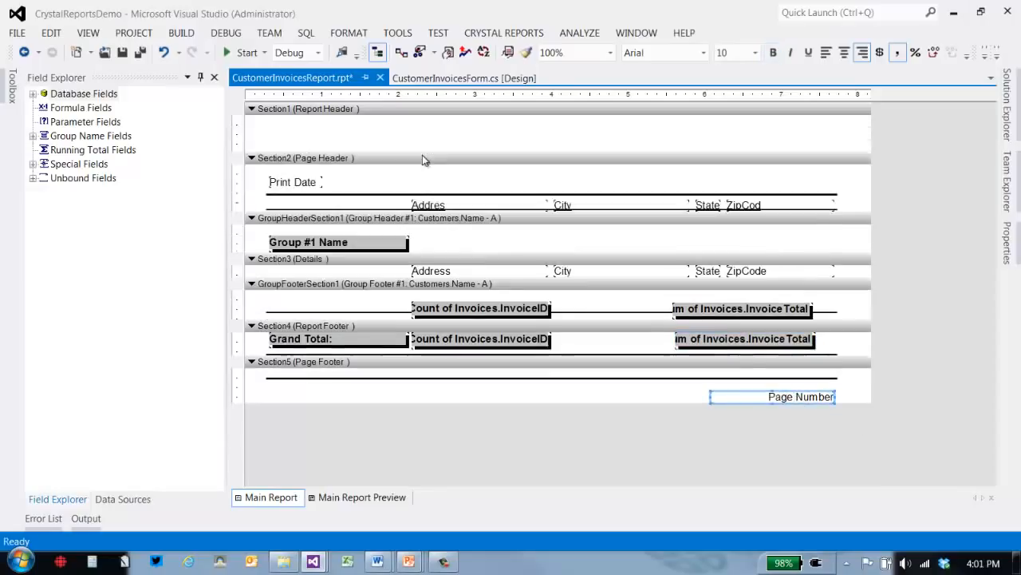
pyautogui.click(407, 131)
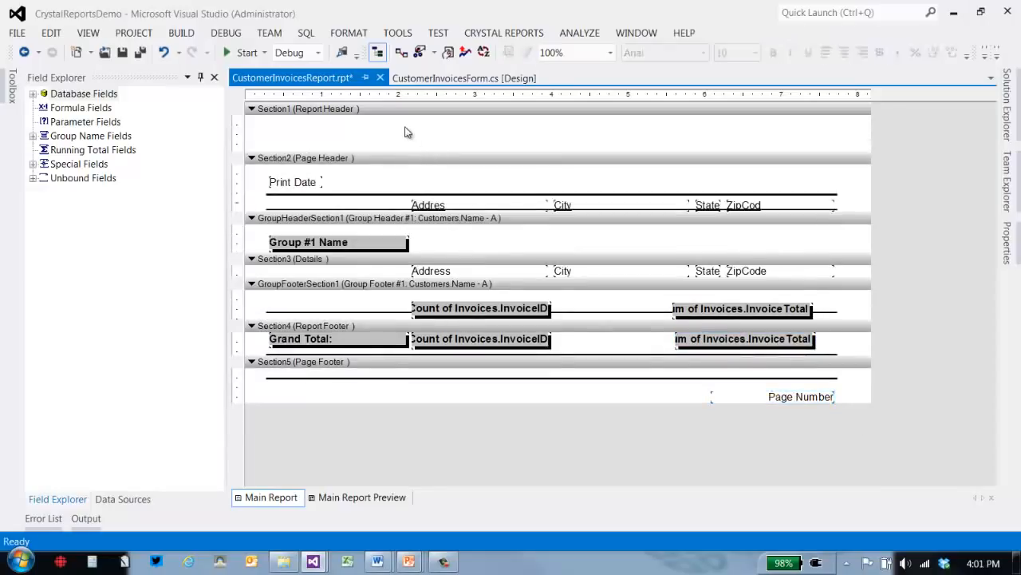
pyautogui.rightClick(336, 143)
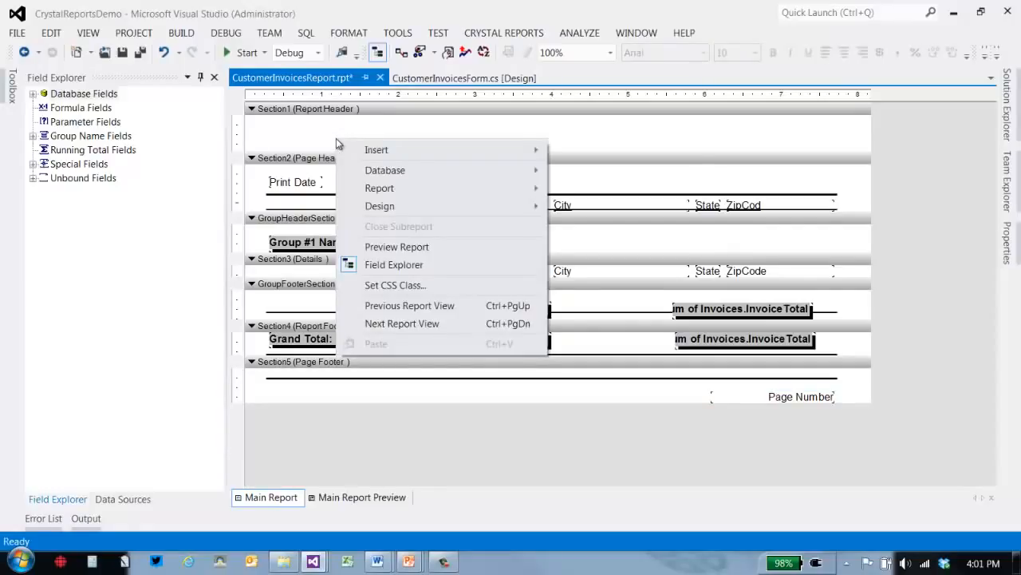
pyautogui.moveTo(477, 155)
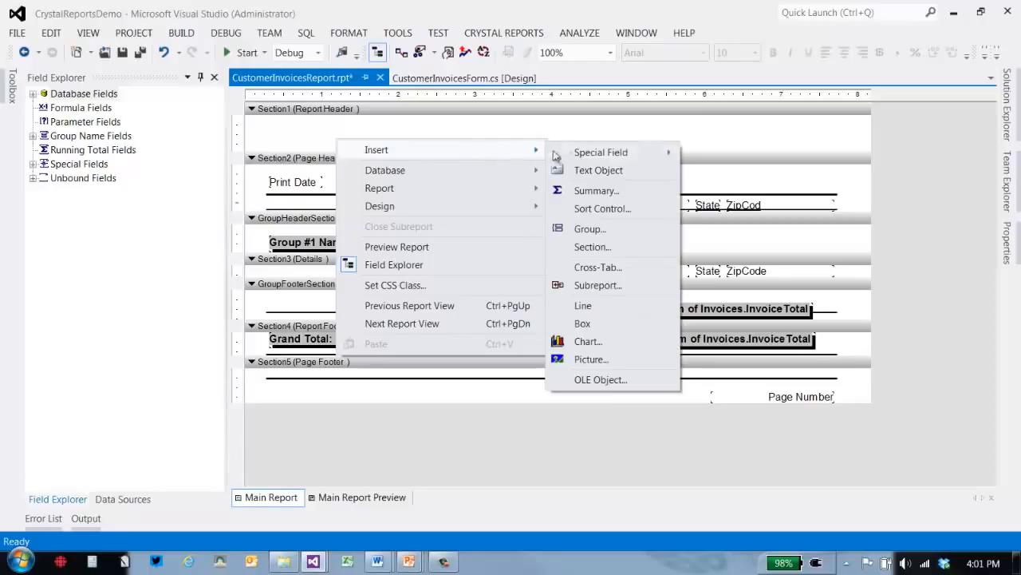
pyautogui.click(583, 170)
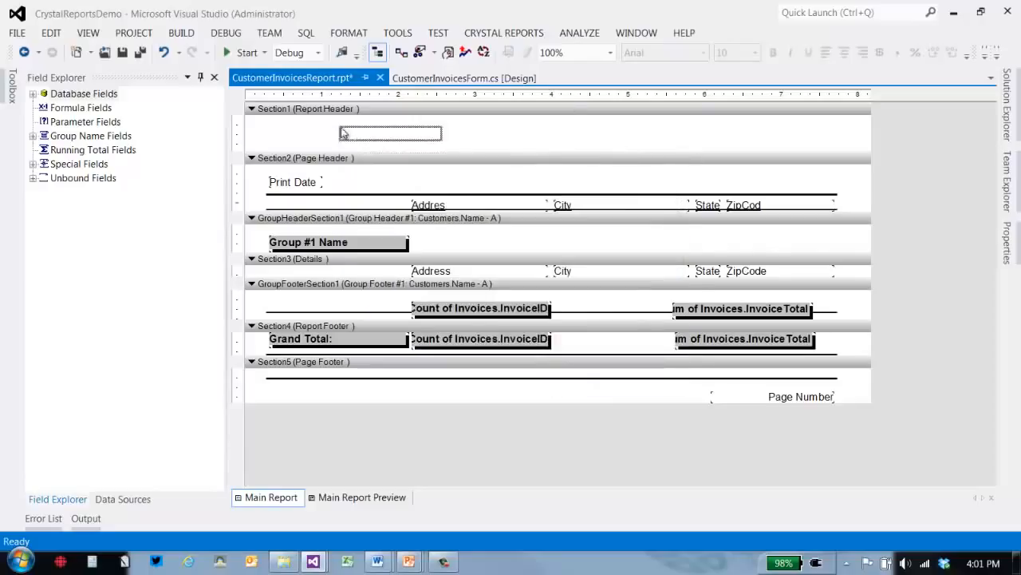
pyautogui.click(271, 133)
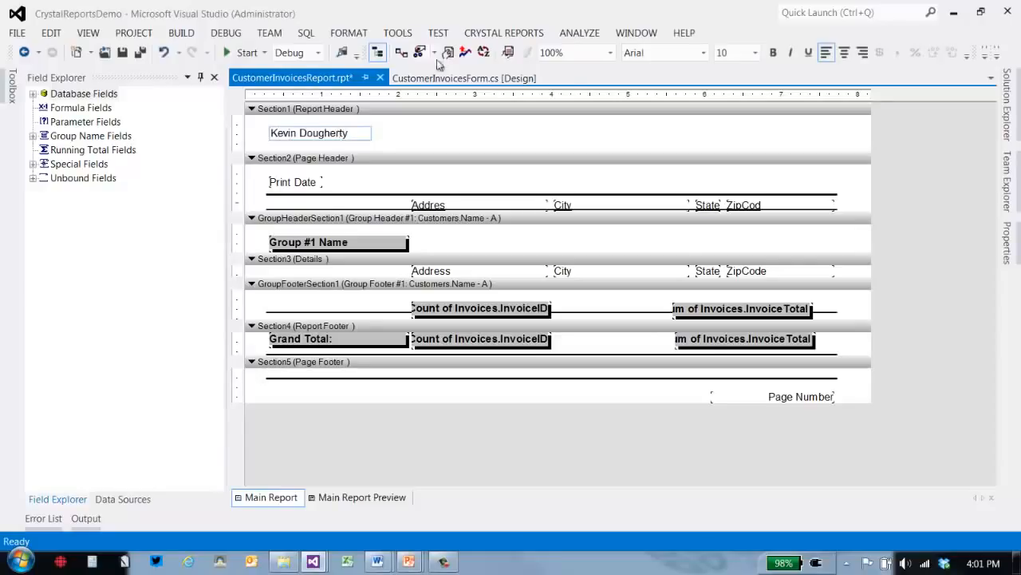
pyautogui.click(474, 142)
# - Insert a text object reading "Cutomer Invoices" in the Report Header section, on the same line as the author's name
pyautogui.rightClick(486, 140)
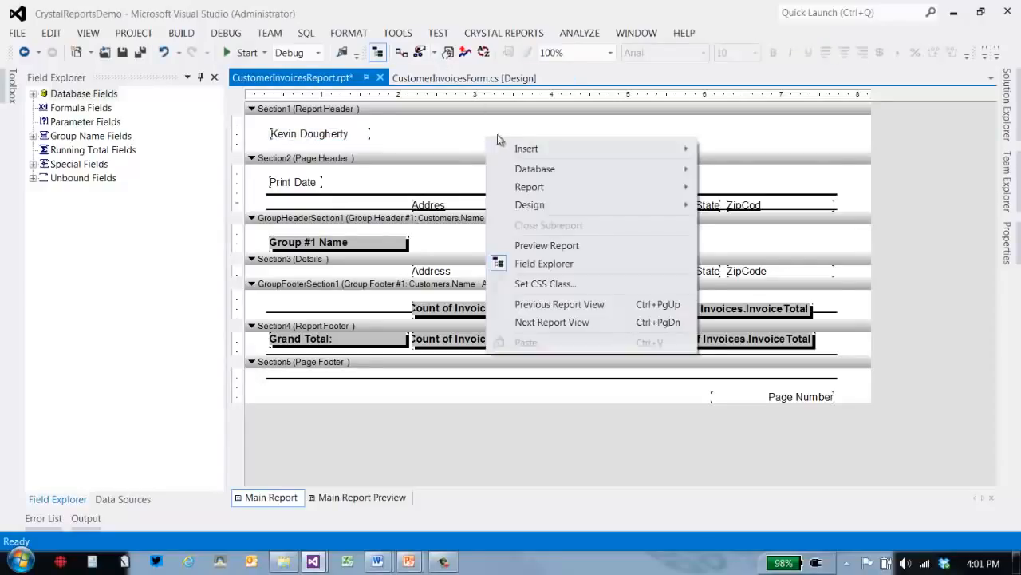
pyautogui.moveTo(542, 149)
pyautogui.click(723, 168)
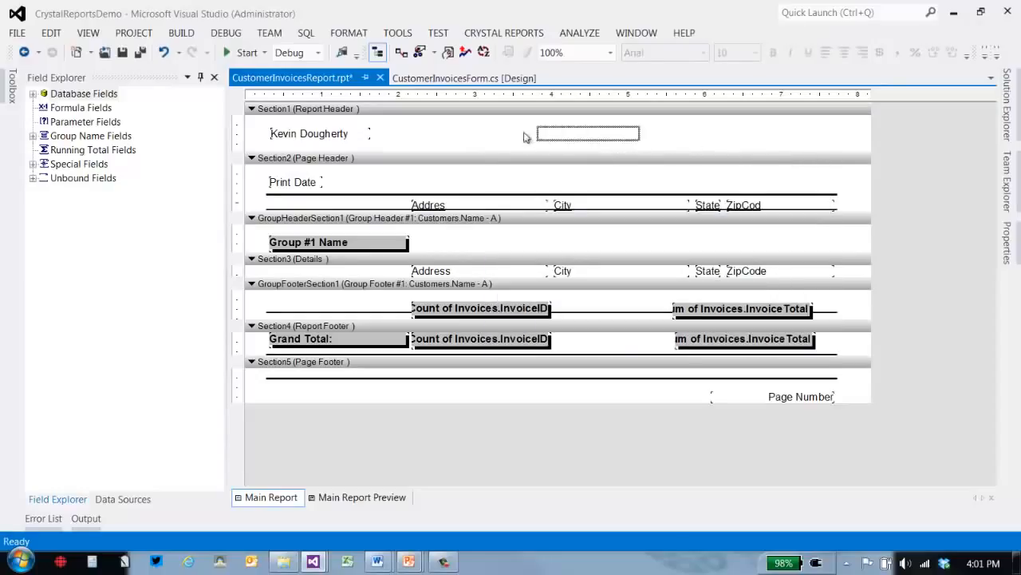
pyautogui.click(499, 134)
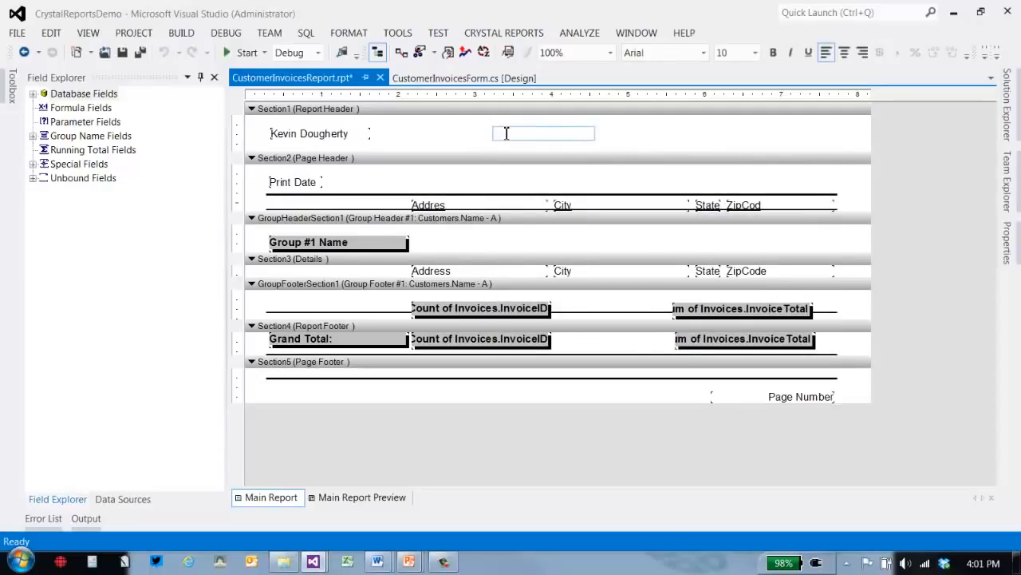
pyautogui.write('Customer Invoices')
pyautogui.click(484, 136)
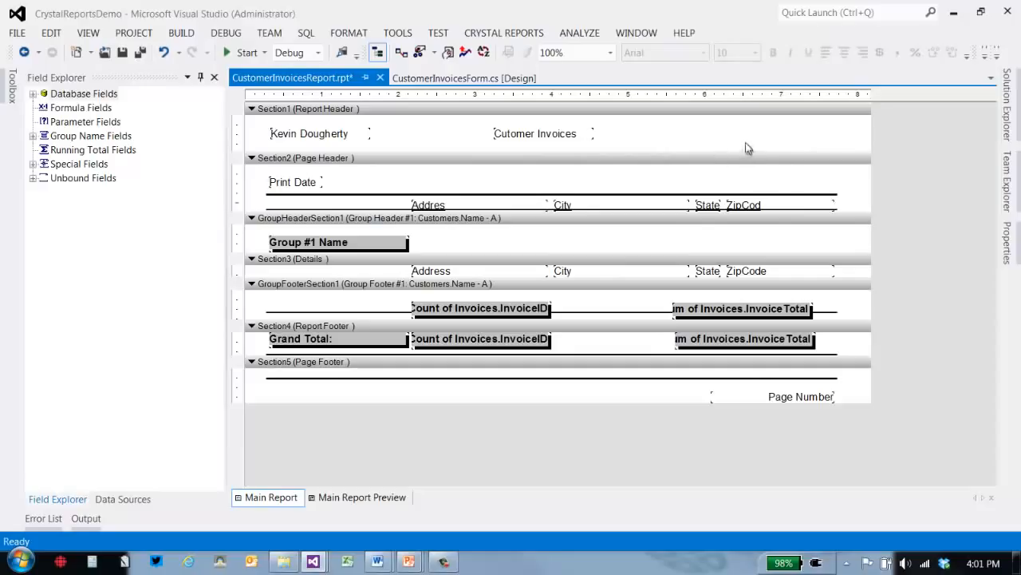
pyautogui.rightClick(778, 135)
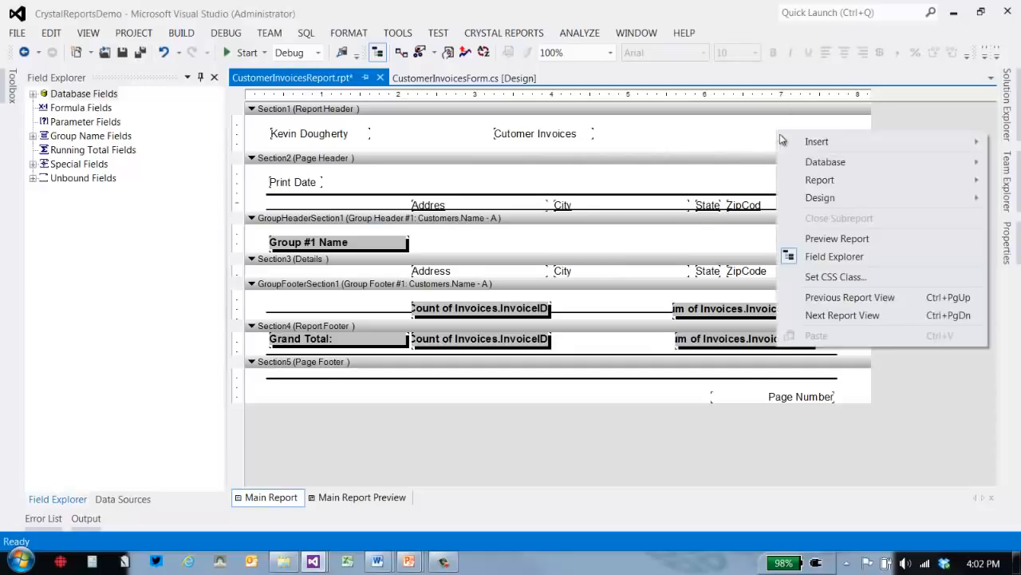
pyautogui.moveTo(802, 144)
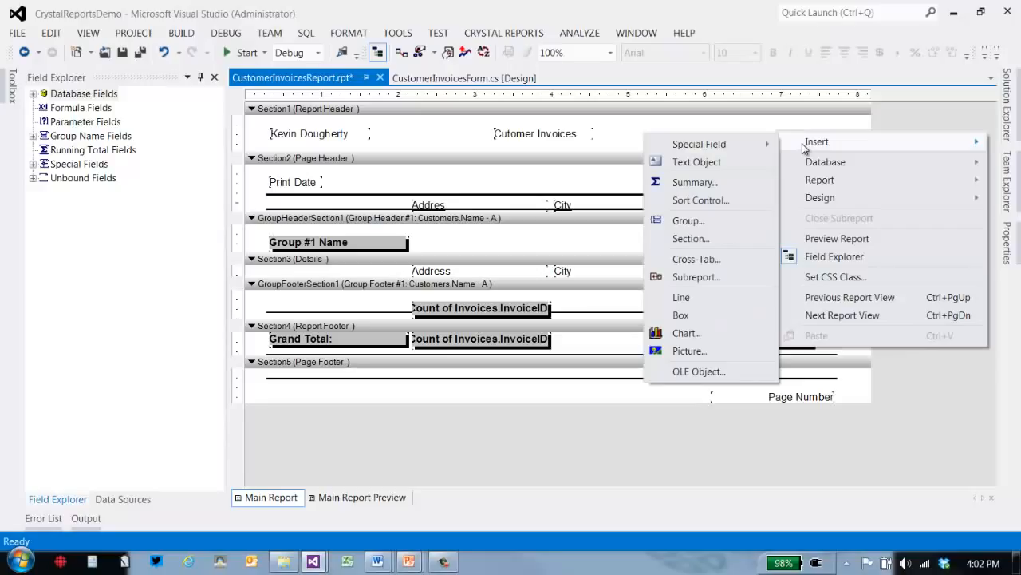
pyautogui.moveTo(764, 152)
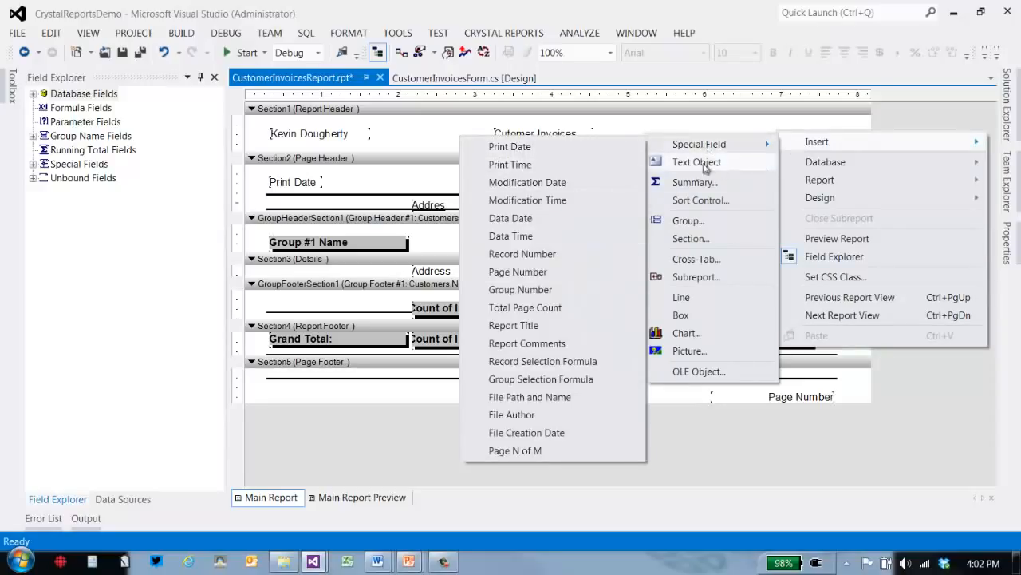
pyautogui.click(735, 125)
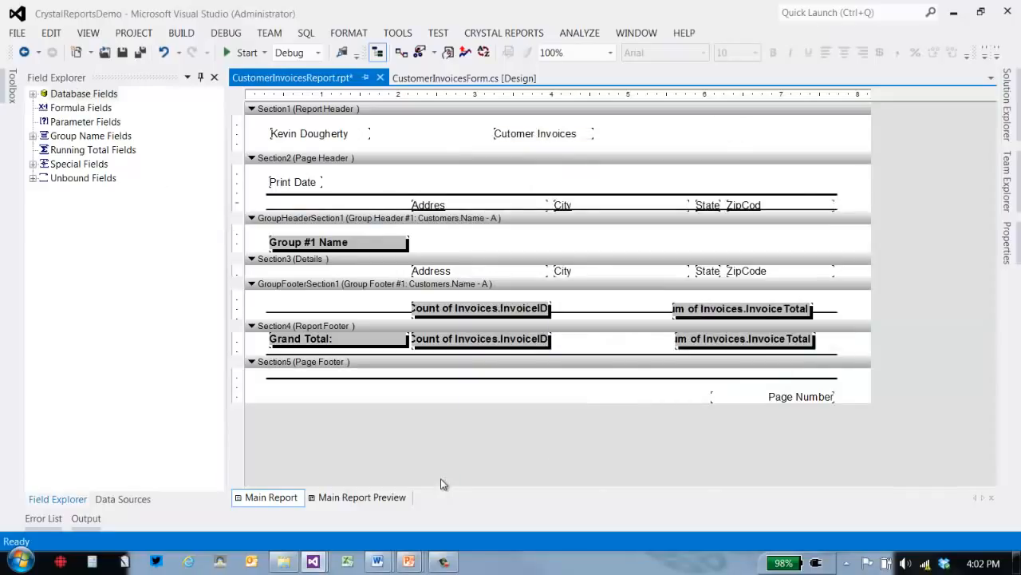
# - Preview the main report to check the header text and group layout, and return to the report design
pyautogui.click(360, 500)
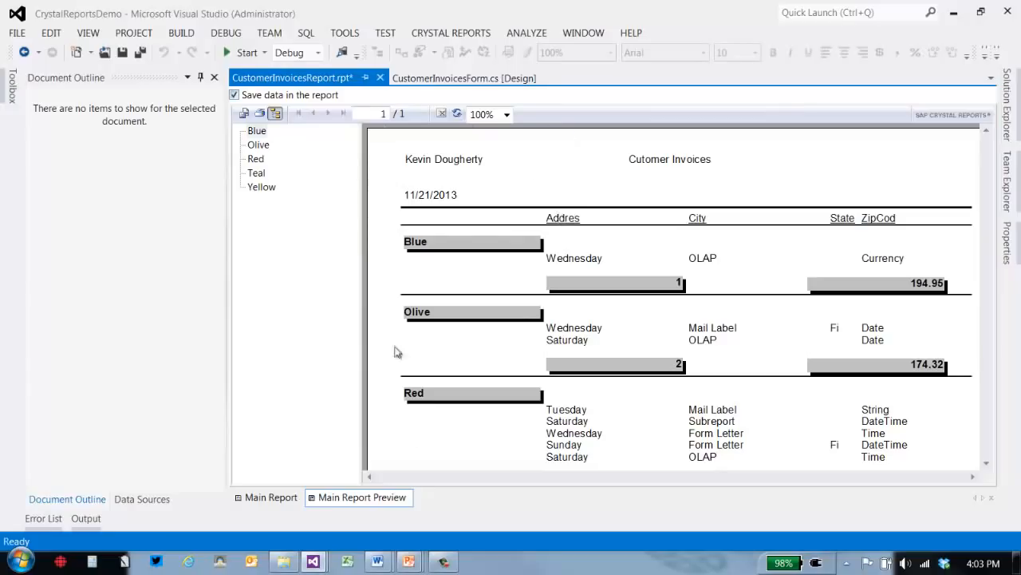
pyautogui.click(271, 497)
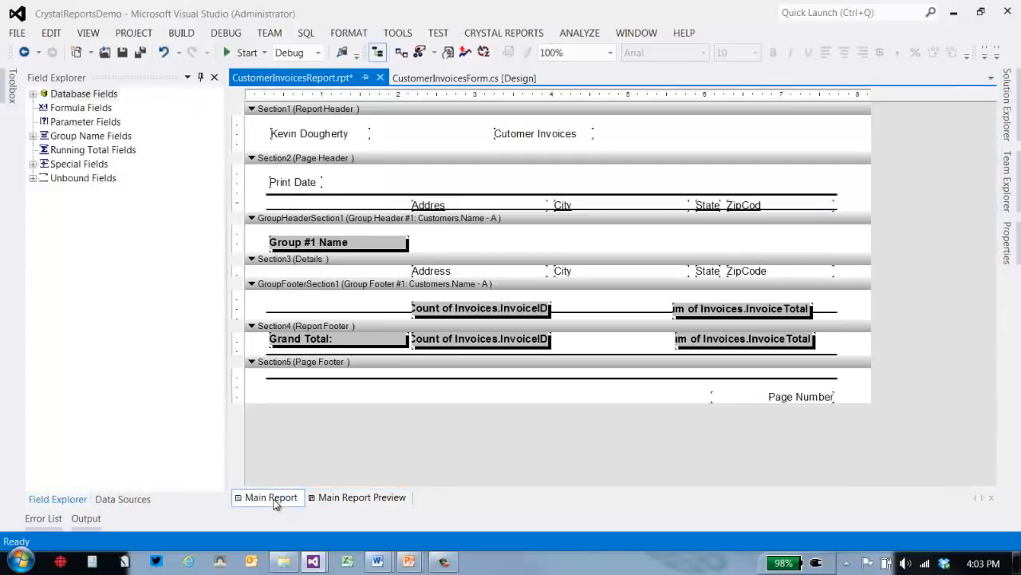
# - Pin the Solution Explorer open, collapse the project's References, and select CustomerInvoicesForm.cs followed by CustomerInvoicesReport.rpt
pyautogui.click(1004, 126)
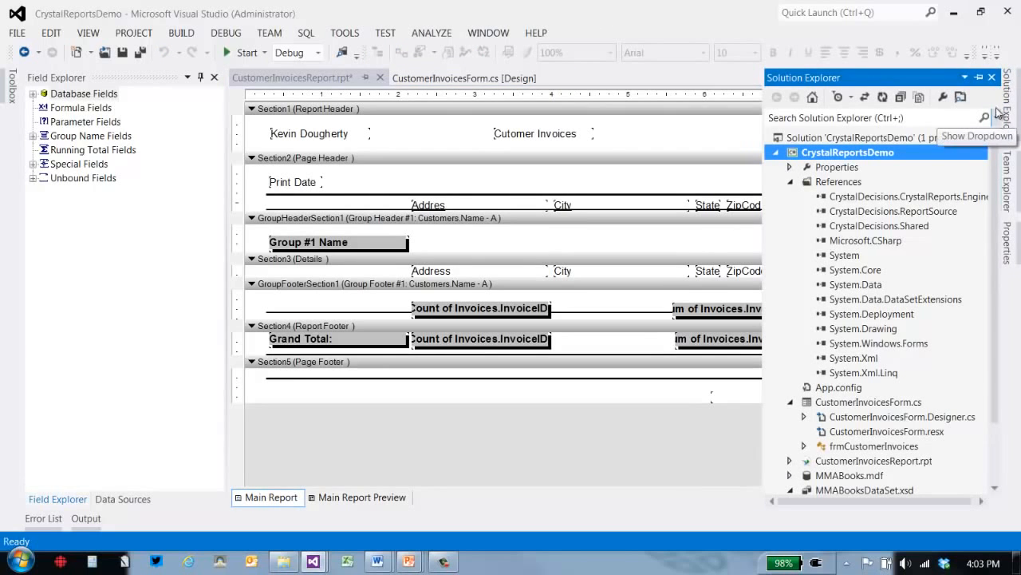
pyautogui.click(980, 78)
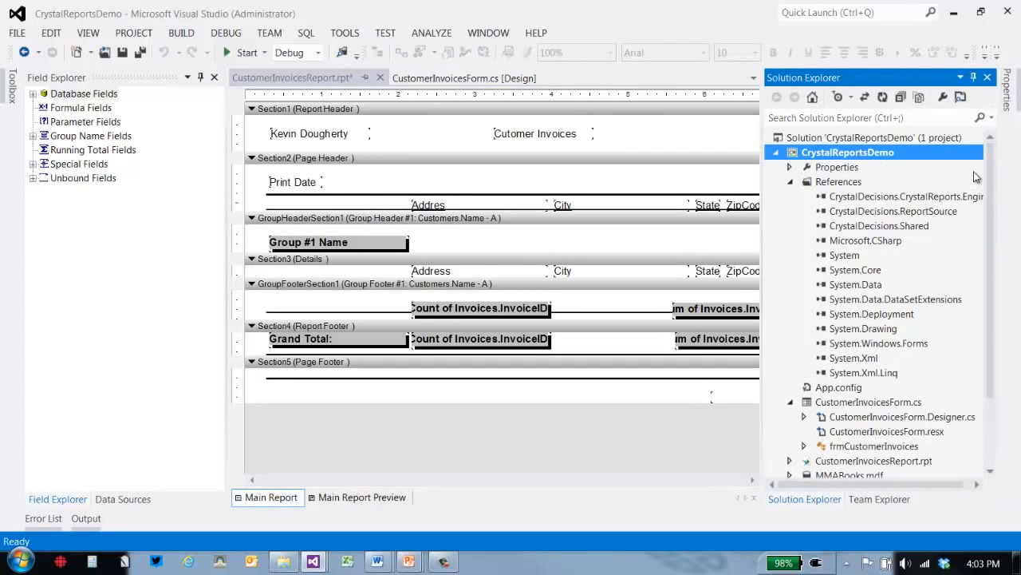
pyautogui.scroll(-1, 942, 175)
pyautogui.click(790, 153)
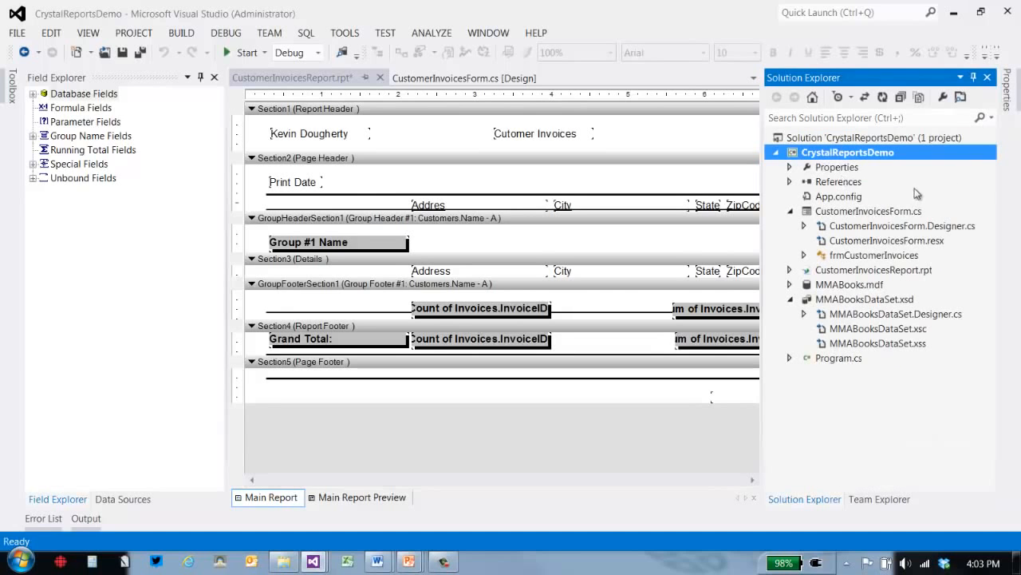
pyautogui.click(869, 212)
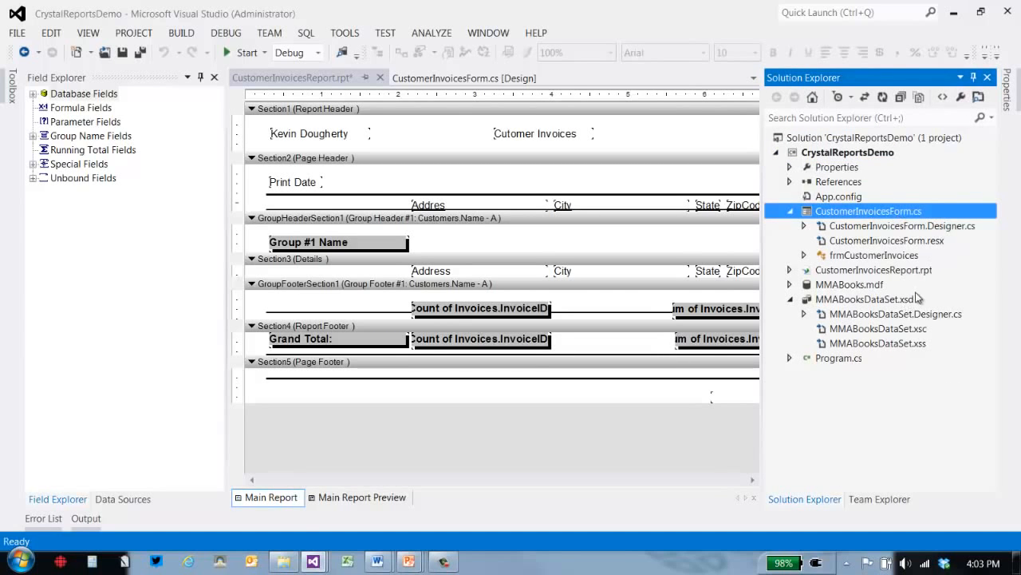
pyautogui.click(852, 272)
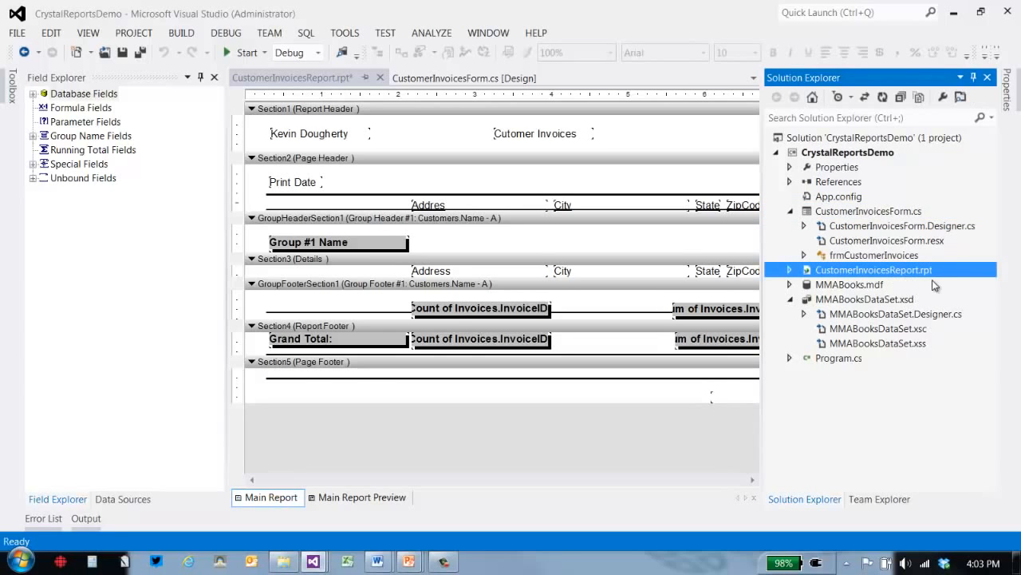